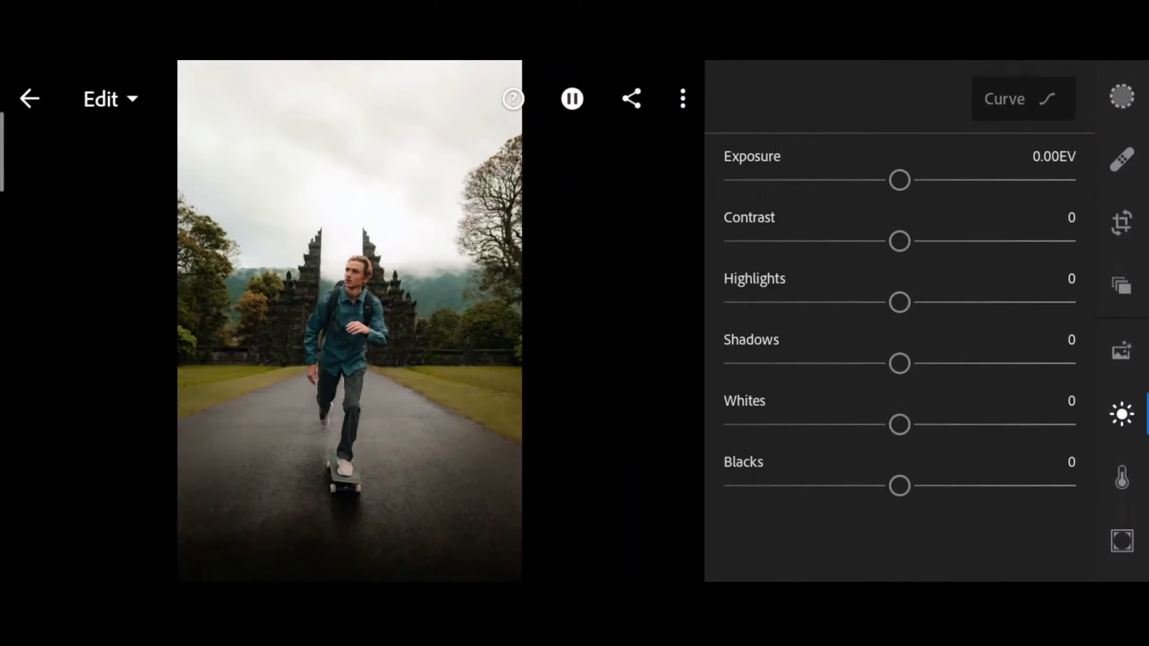
- Set contrast -21, highlights -62, shadows 12, whites -72 and blacks 4
{"action": "left_click_drag", "start_coordinate": [764, 232], "coordinate": [966, 256]}
{"action": "left_click_drag", "start_coordinate": [1026, 306], "coordinate": [919, 306]}
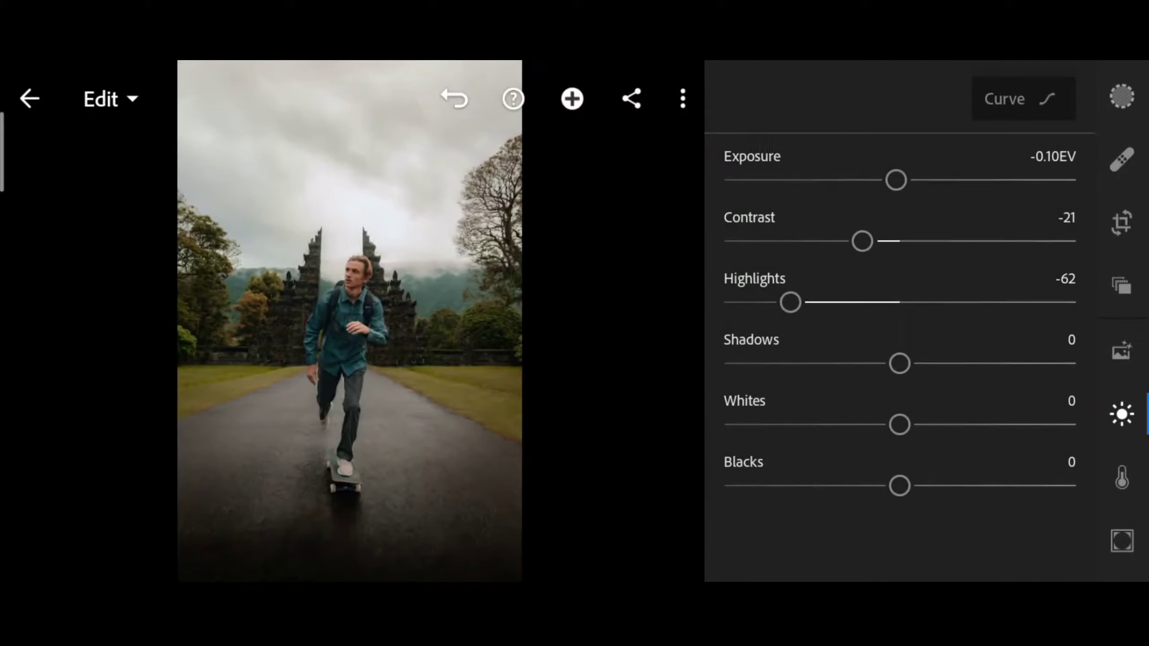
{"action": "left_click_drag", "start_coordinate": [995, 366], "coordinate": [1011, 366]}
{"action": "mouse_move", "coordinate": [997, 433]}
{"action": "left_mouse_down"}
{"action": "mouse_move", "coordinate": [898, 434]}
{"action": "mouse_move", "coordinate": [905, 418]}
{"action": "left_mouse_up"}
{"action": "left_click_drag", "start_coordinate": [1012, 483], "coordinate": [1026, 482]}
- Shape the RGB curve: lift the black point, add shadow, midtone and sky points, lower the top
{"action": "left_click", "coordinate": [1024, 99]}
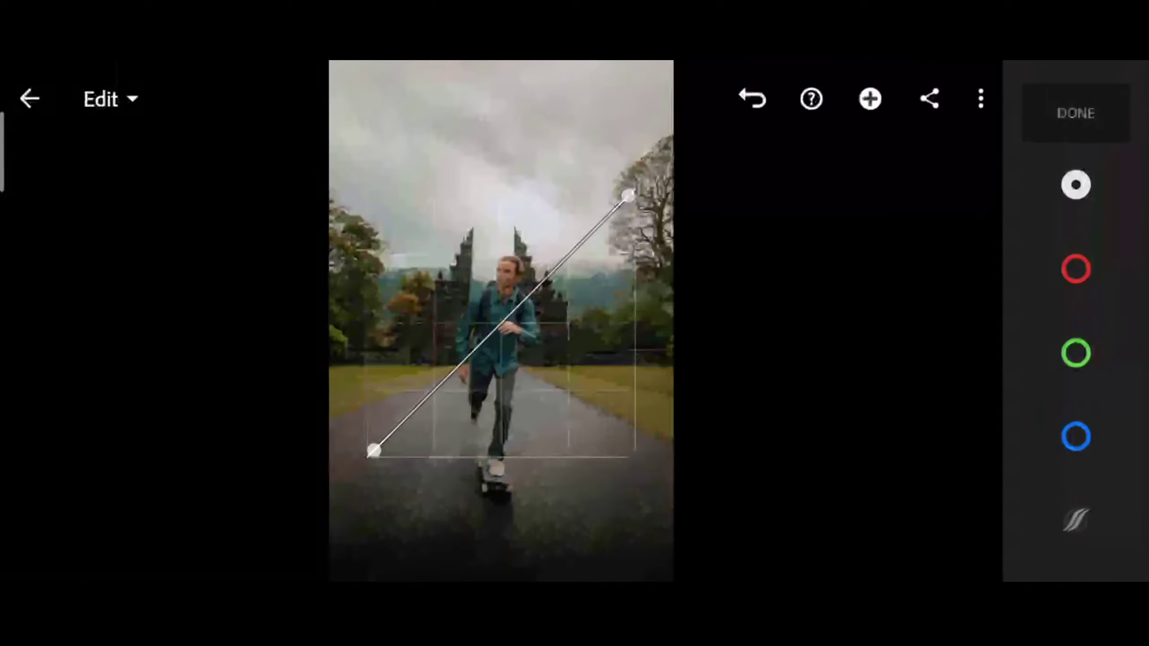
{"action": "left_click_drag", "start_coordinate": [375, 449], "coordinate": [374, 440]}
{"action": "left_click_drag", "start_coordinate": [434, 383], "coordinate": [434, 400]}
{"action": "mouse_move", "coordinate": [510, 328]}
{"action": "left_mouse_down"}
{"action": "mouse_move", "coordinate": [495, 354]}
{"action": "mouse_move", "coordinate": [480, 349]}
{"action": "mouse_move", "coordinate": [492, 331]}
{"action": "mouse_move", "coordinate": [481, 346]}
{"action": "left_mouse_up"}
{"action": "left_click_drag", "start_coordinate": [570, 255], "coordinate": [570, 279]}
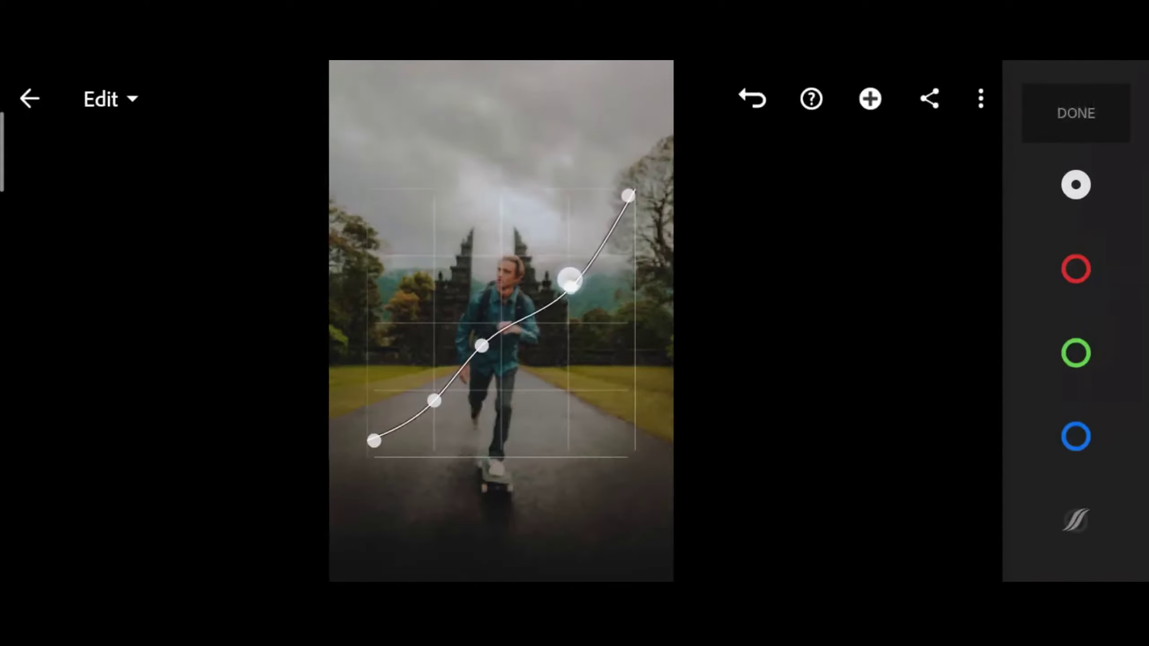
{"action": "left_click_drag", "start_coordinate": [628, 196], "coordinate": [629, 240]}
- Shape the red curve: lift its black point, pull shadows down, raise midtones slightly
{"action": "left_click", "coordinate": [1075, 269]}
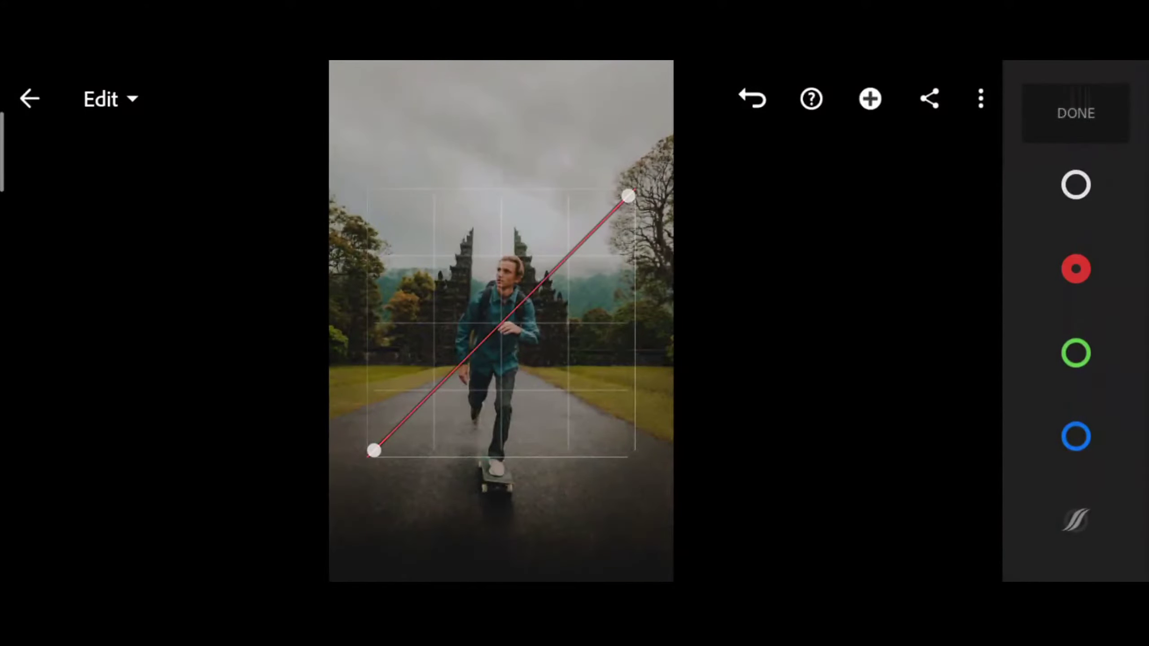
{"action": "left_click_drag", "start_coordinate": [375, 449], "coordinate": [374, 441]}
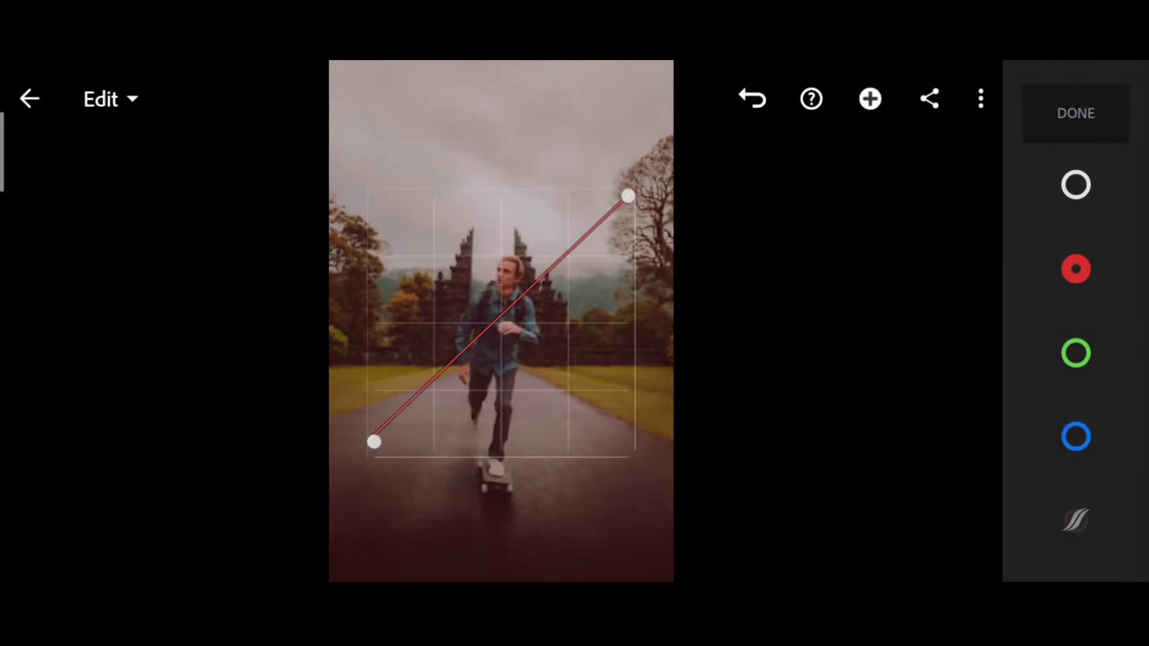
{"action": "left_click_drag", "start_coordinate": [430, 387], "coordinate": [430, 402]}
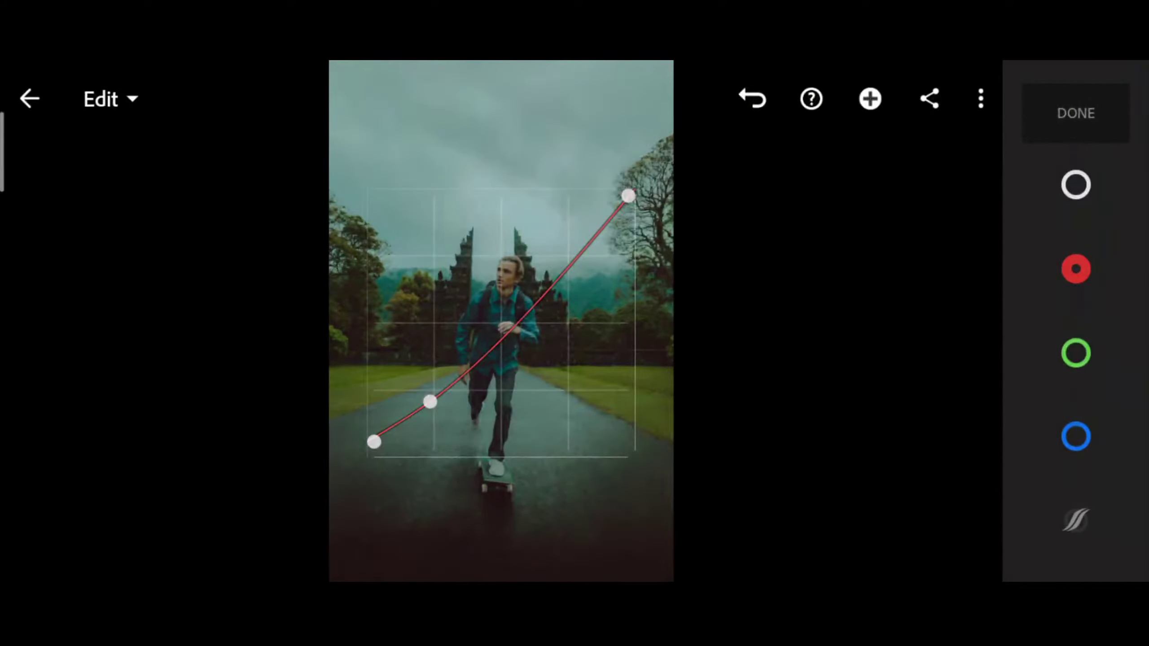
{"action": "left_click", "coordinate": [504, 334]}
{"action": "left_click_drag", "start_coordinate": [502, 333], "coordinate": [501, 325]}
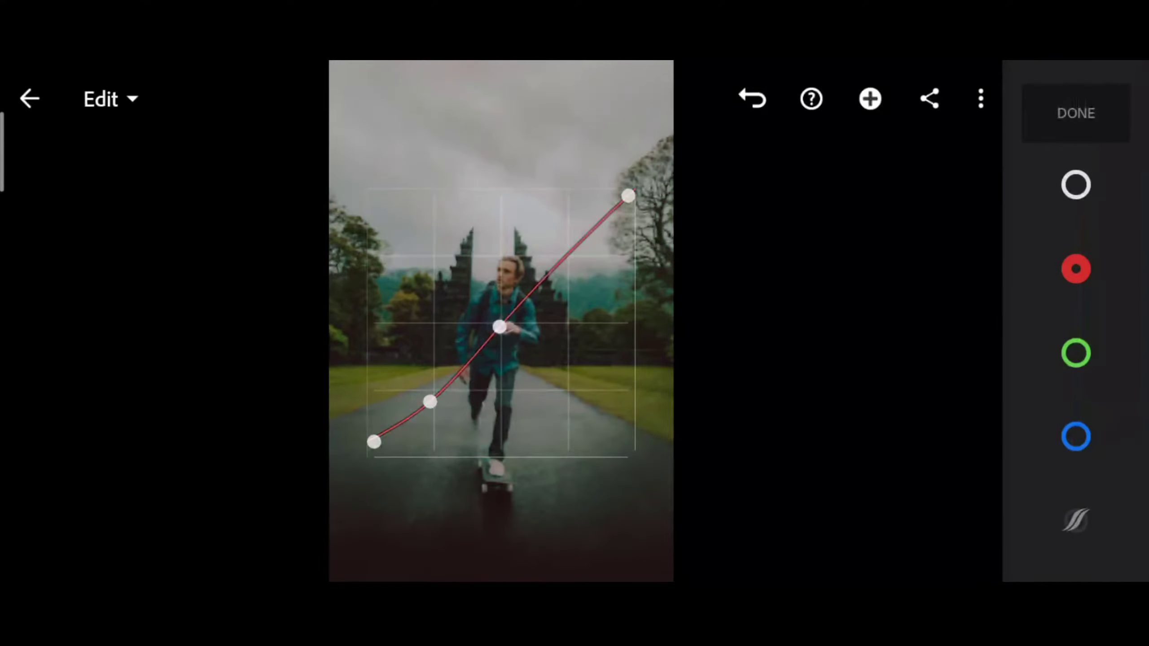
{"action": "left_click", "coordinate": [1076, 353]}
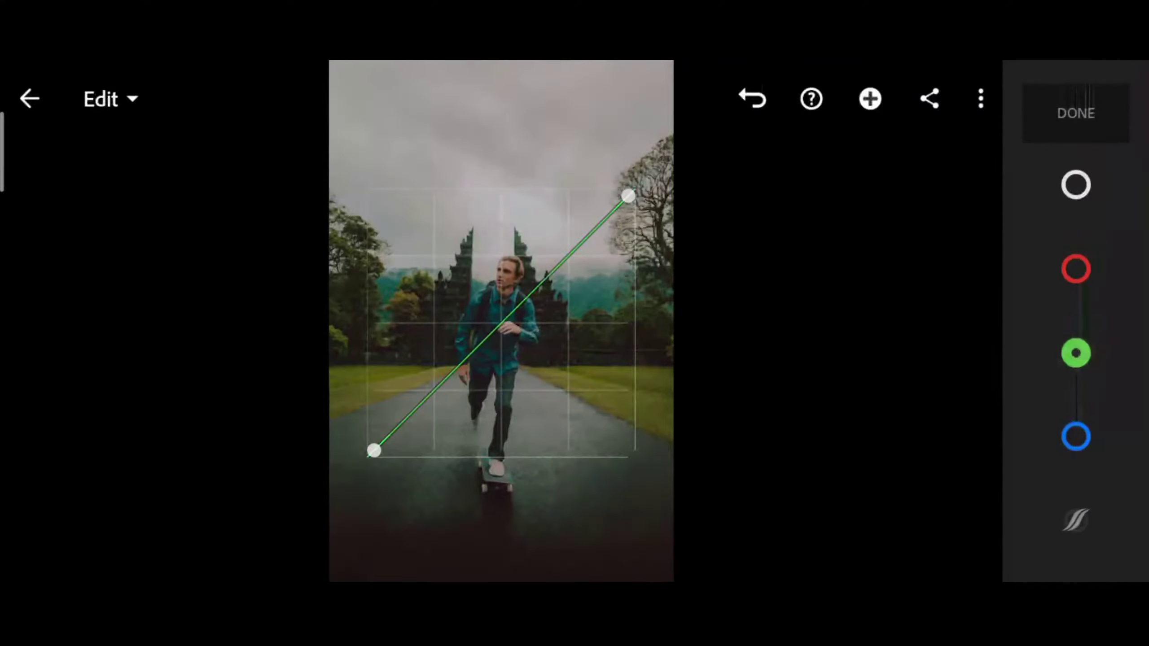
{"action": "left_click", "coordinate": [1076, 269]}
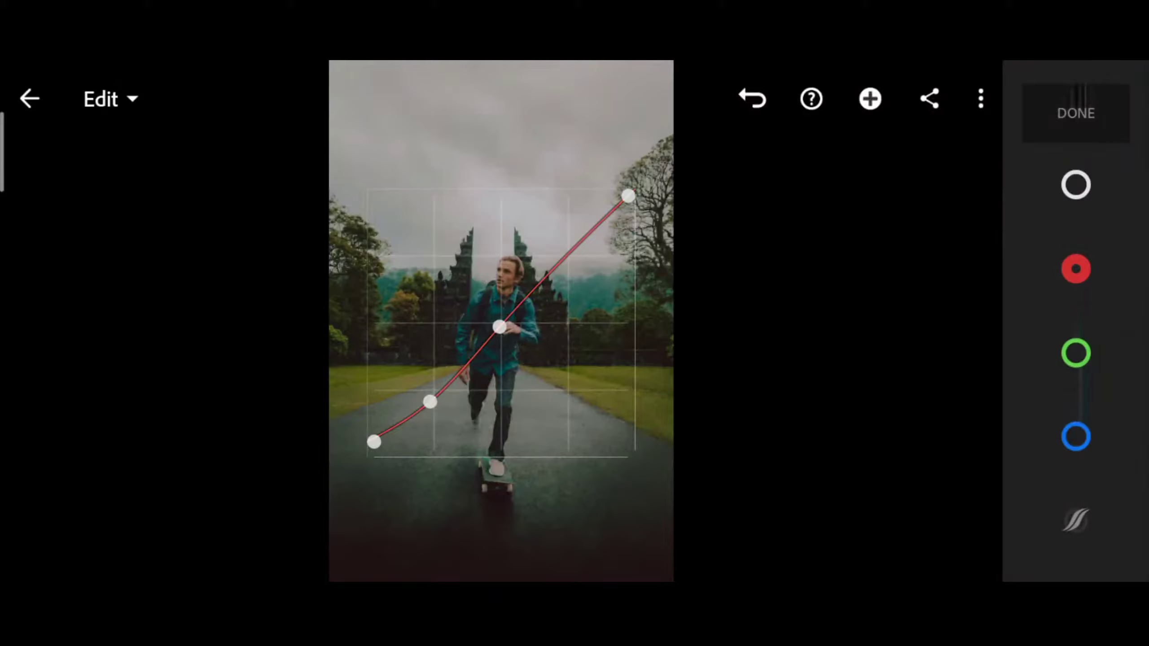
{"action": "left_click_drag", "start_coordinate": [373, 441], "coordinate": [371, 450]}
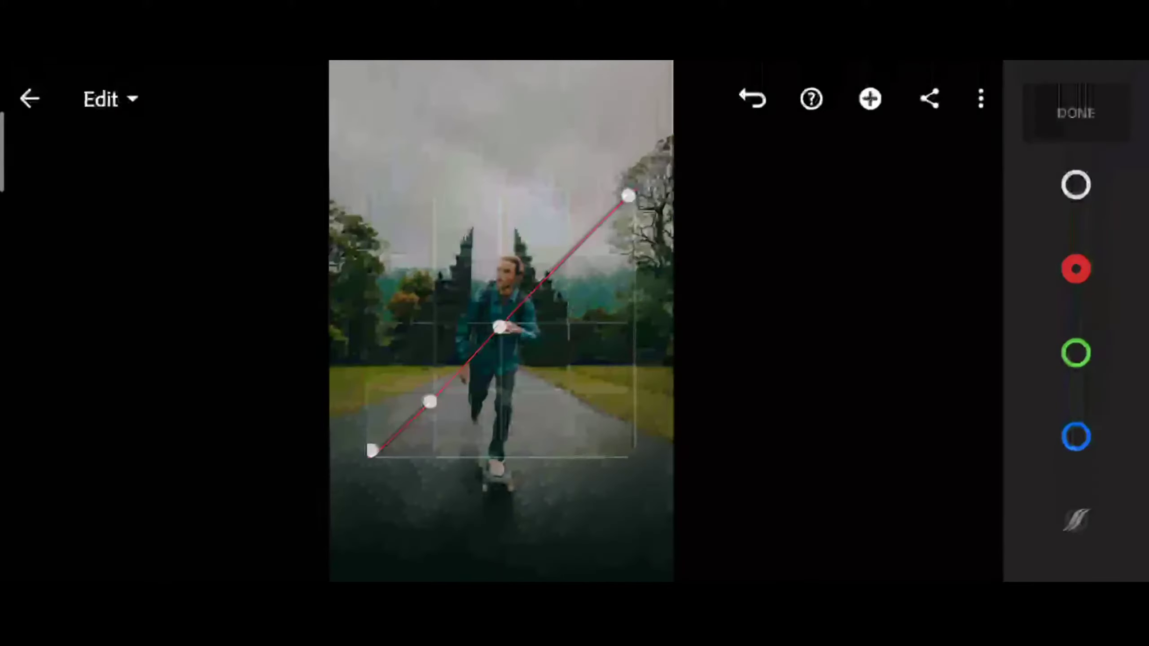
{"action": "left_click_drag", "start_coordinate": [430, 401], "coordinate": [433, 408]}
- Add a green midtone point and shape the blue curve's shadows and midtones
{"action": "left_click", "coordinate": [1075, 354]}
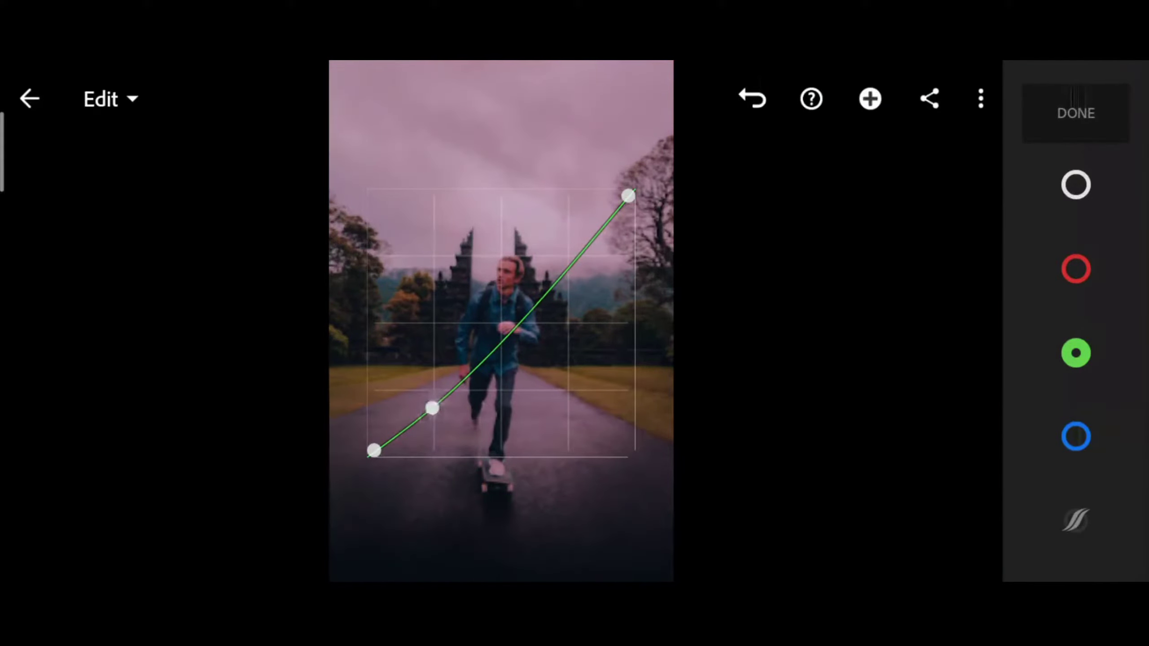
{"action": "left_click_drag", "start_coordinate": [520, 317], "coordinate": [503, 323]}
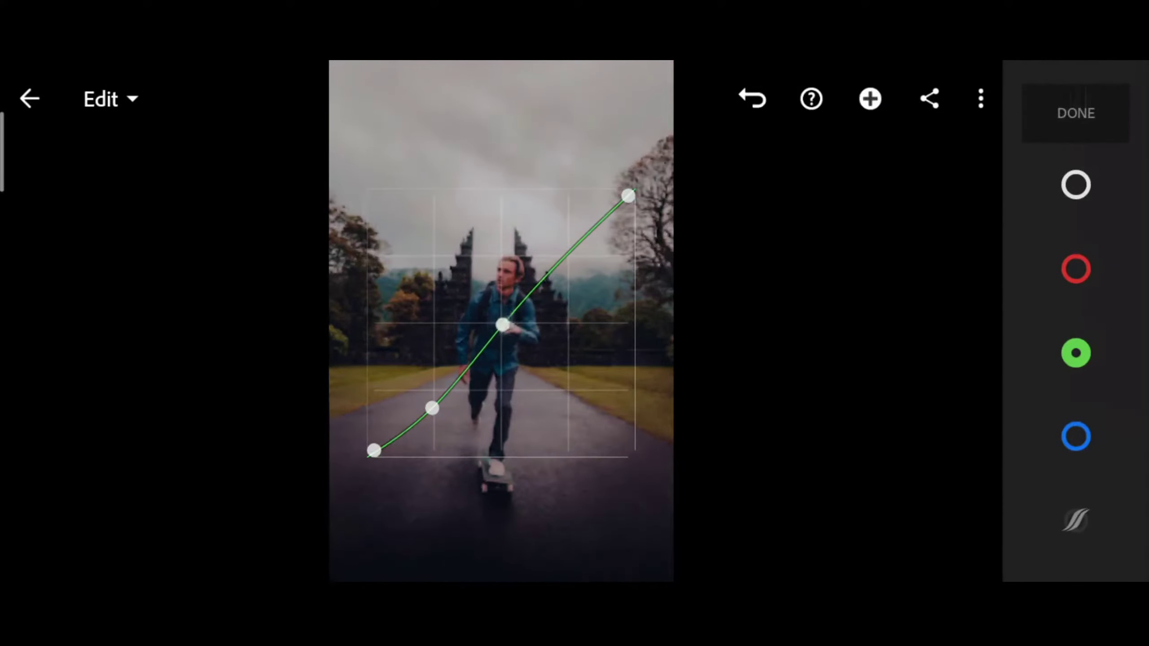
{"action": "left_click", "coordinate": [1076, 436]}
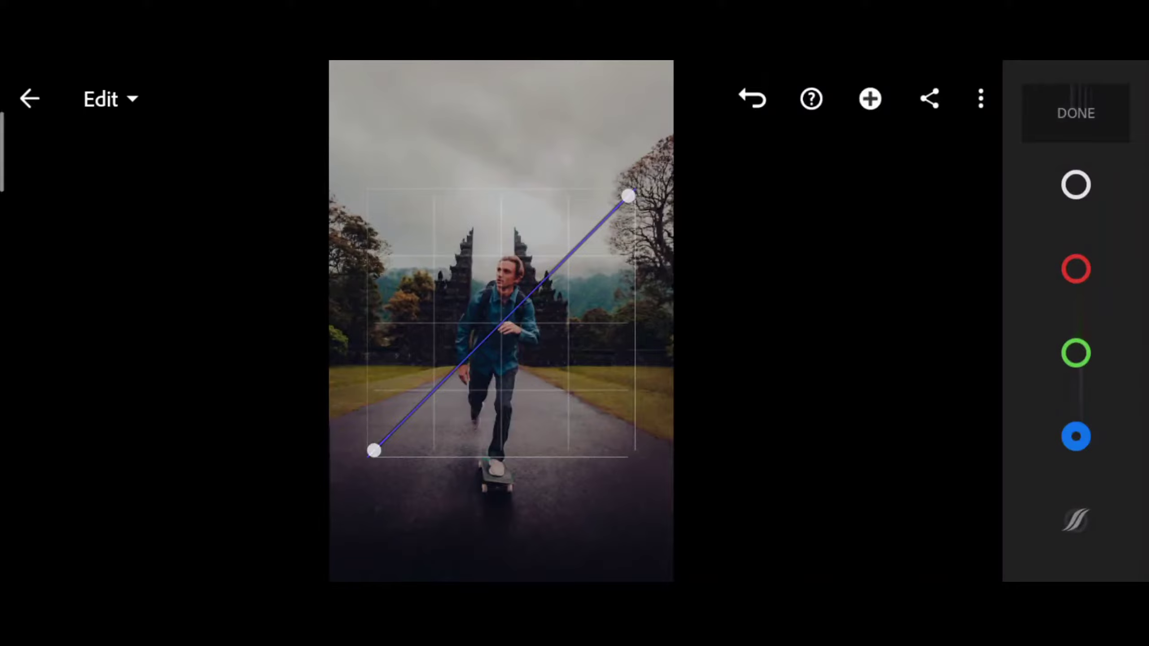
{"action": "left_click_drag", "start_coordinate": [434, 392], "coordinate": [439, 409]}
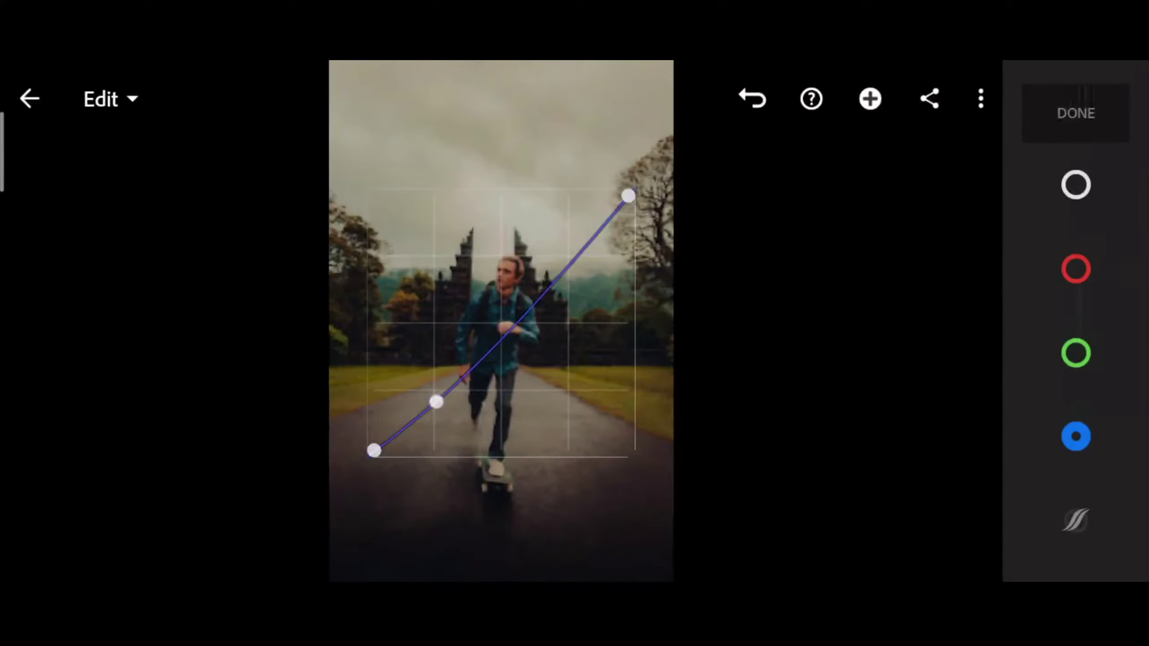
{"action": "mouse_move", "coordinate": [502, 326]}
{"action": "left_mouse_down"}
{"action": "mouse_move", "coordinate": [505, 336]}
{"action": "mouse_move", "coordinate": [501, 326]}
{"action": "left_mouse_up"}
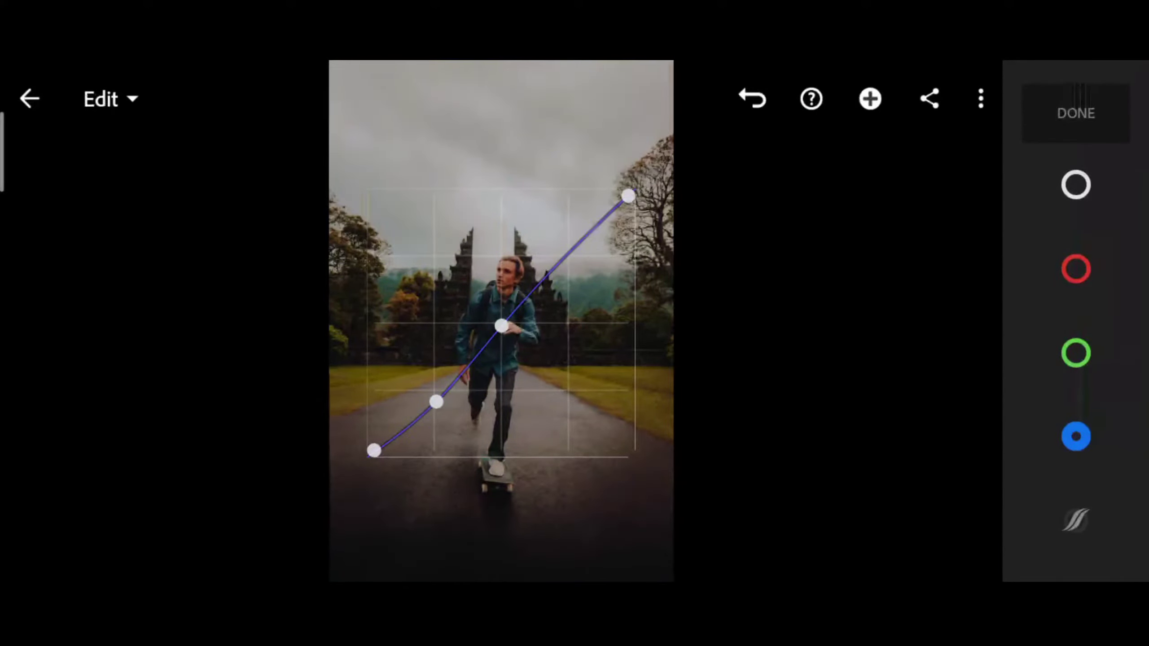
{"action": "left_click", "coordinate": [1076, 113]}
- Warm the photo to temperature 12, tint 4 and vibrance 14
{"action": "scroll", "coordinate": [1122, 407], "scroll_direction": "down", "scroll_amount": 3}
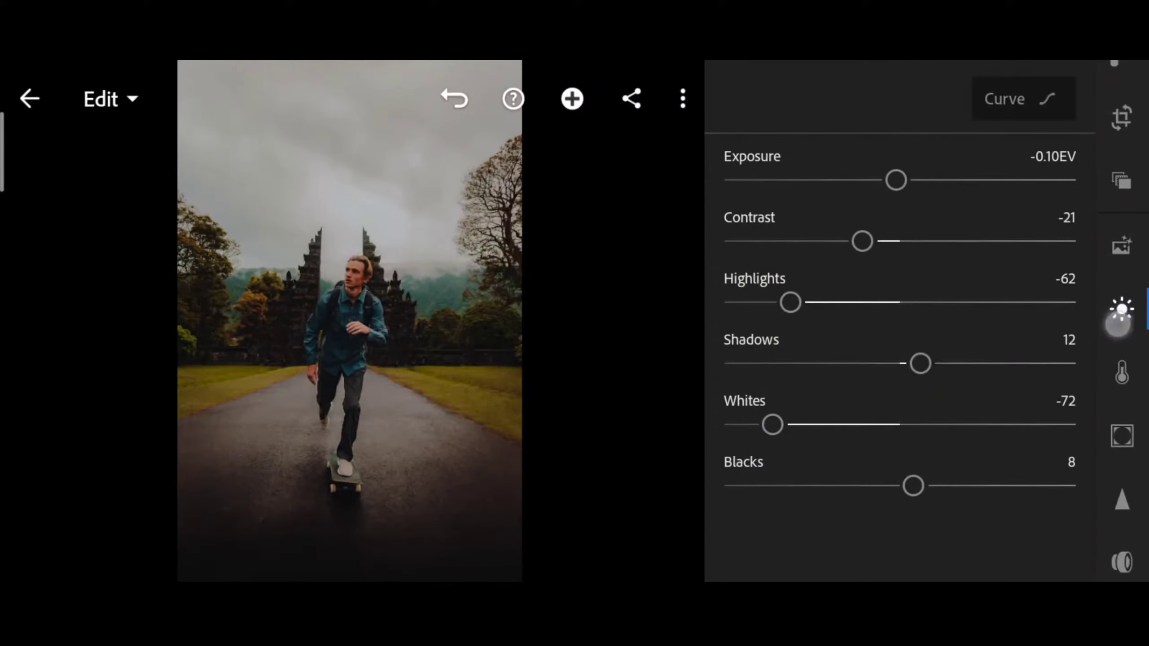
{"action": "left_click", "coordinate": [1122, 372]}
{"action": "left_click_drag", "start_coordinate": [1026, 224], "coordinate": [1022, 226]}
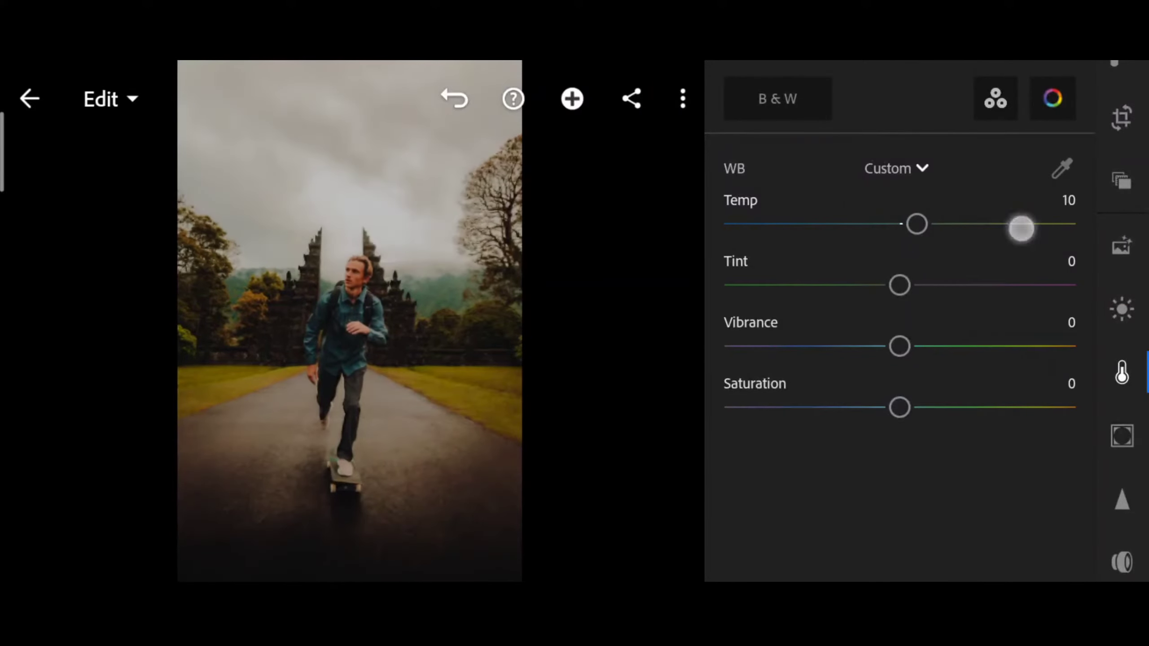
{"action": "left_click_drag", "start_coordinate": [900, 285], "coordinate": [906, 285]}
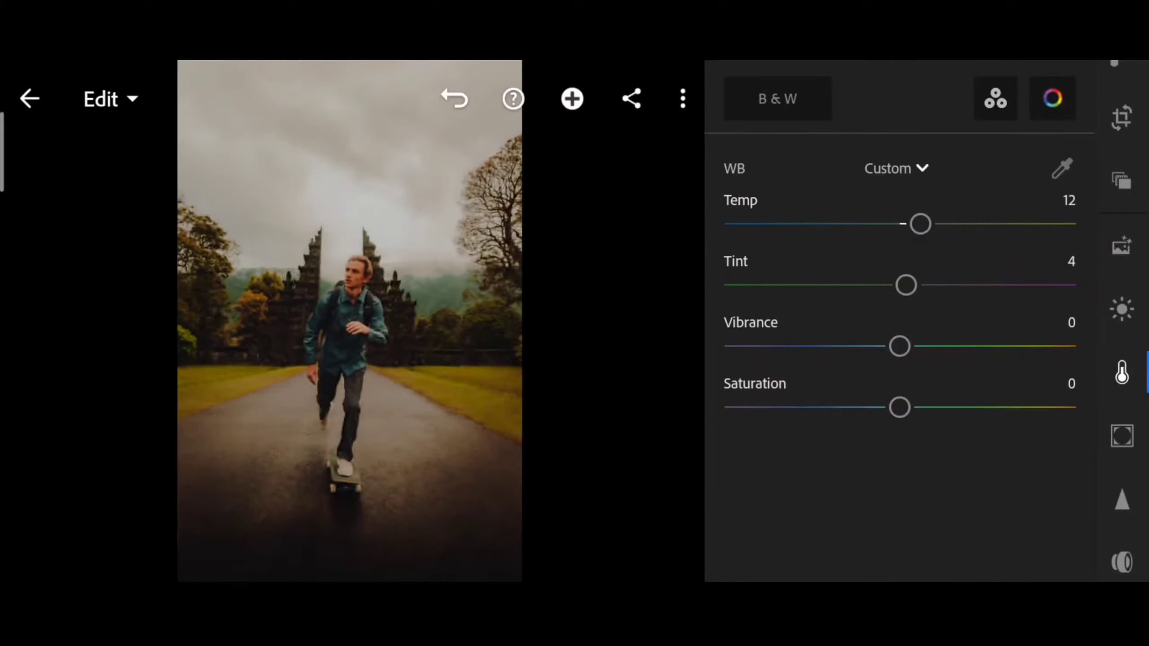
{"action": "left_click_drag", "start_coordinate": [1009, 346], "coordinate": [1032, 346]}
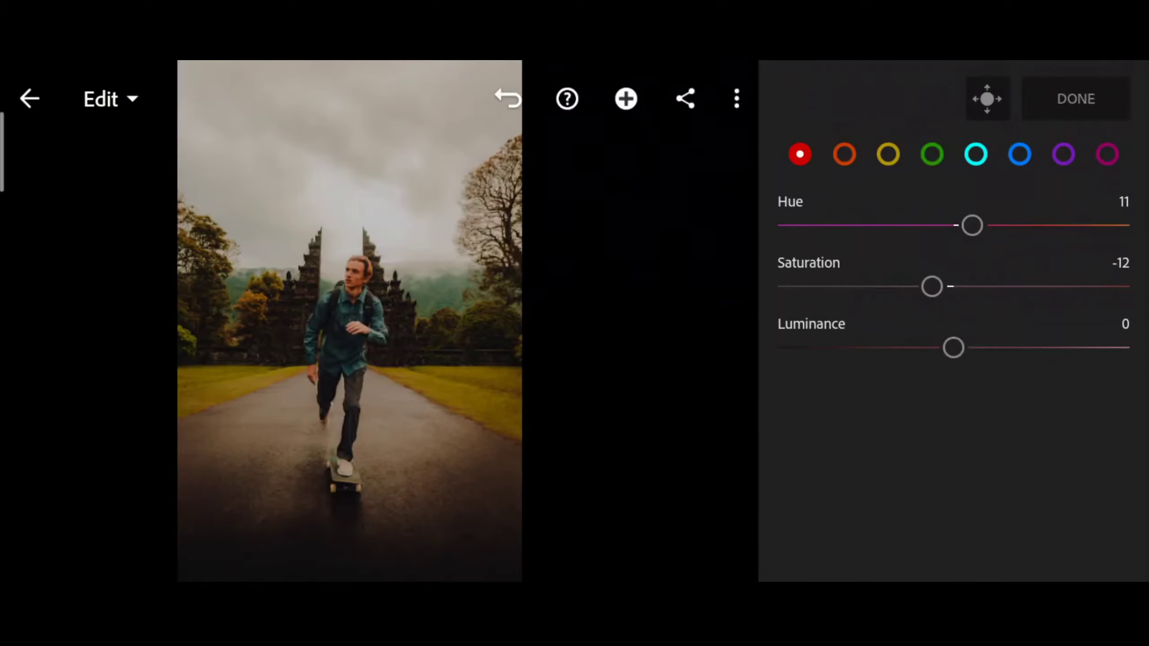
- Shift orange hue toward red, set orange saturation -12, raise red saturation, brighten oranges
{"action": "left_click", "coordinate": [844, 154]}
{"action": "left_click_drag", "start_coordinate": [862, 225], "coordinate": [847, 225]}
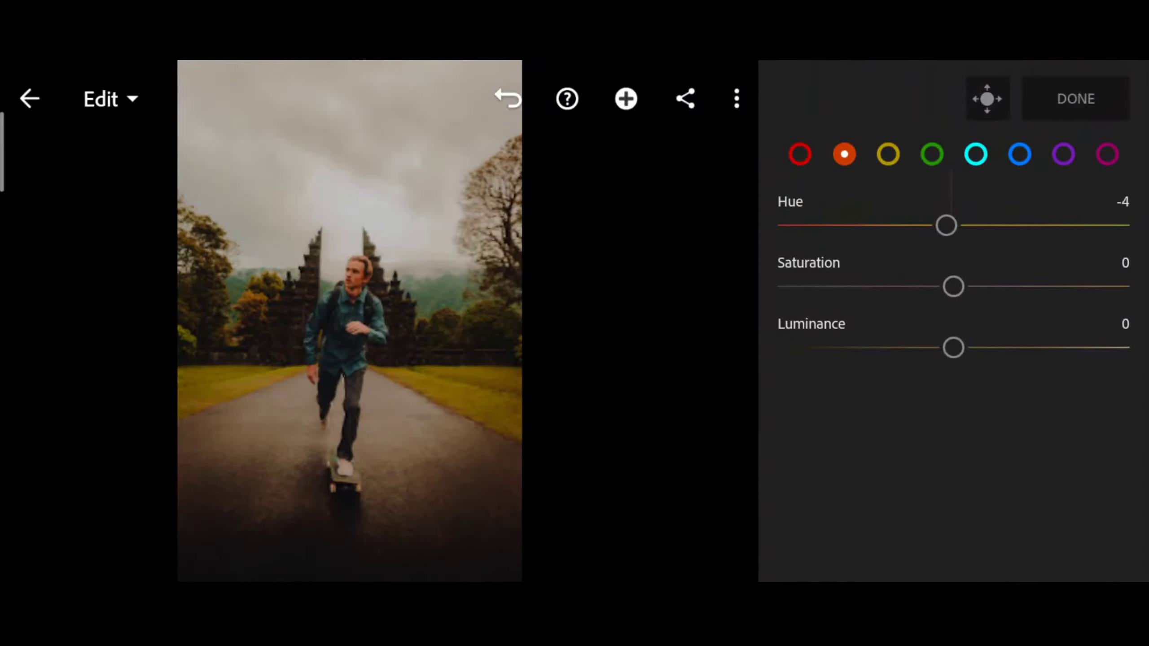
{"action": "left_click_drag", "start_coordinate": [953, 287], "coordinate": [931, 286]}
{"action": "left_click", "coordinate": [799, 154]}
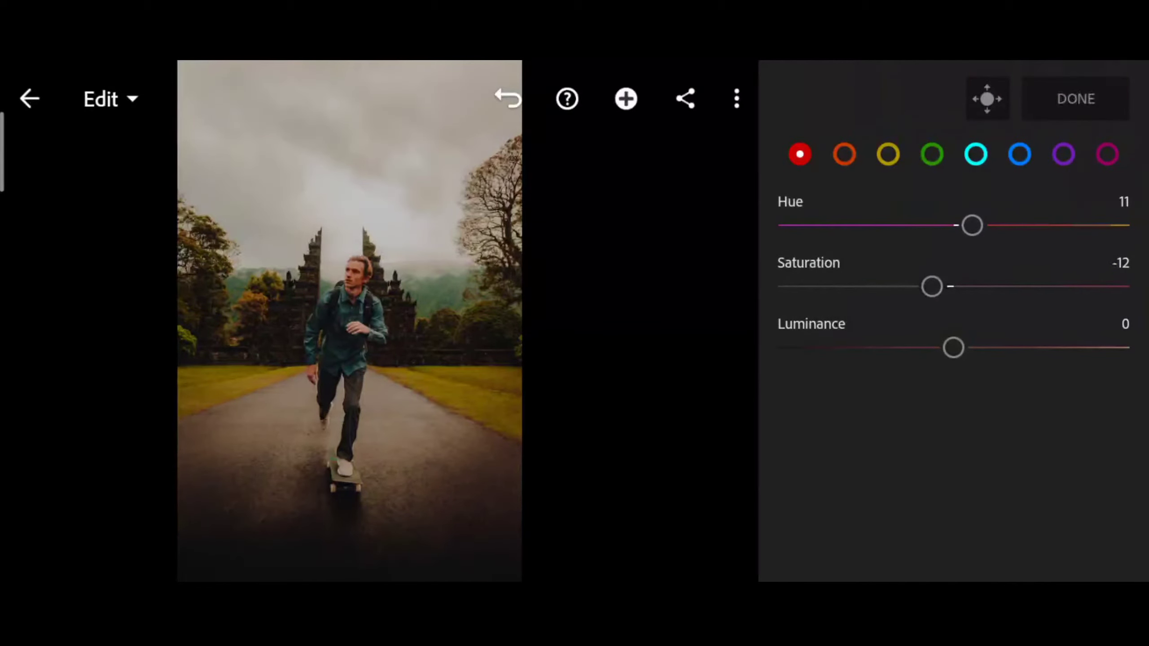
{"action": "left_click_drag", "start_coordinate": [1036, 288], "coordinate": [1054, 297]}
{"action": "left_click", "coordinate": [845, 154]}
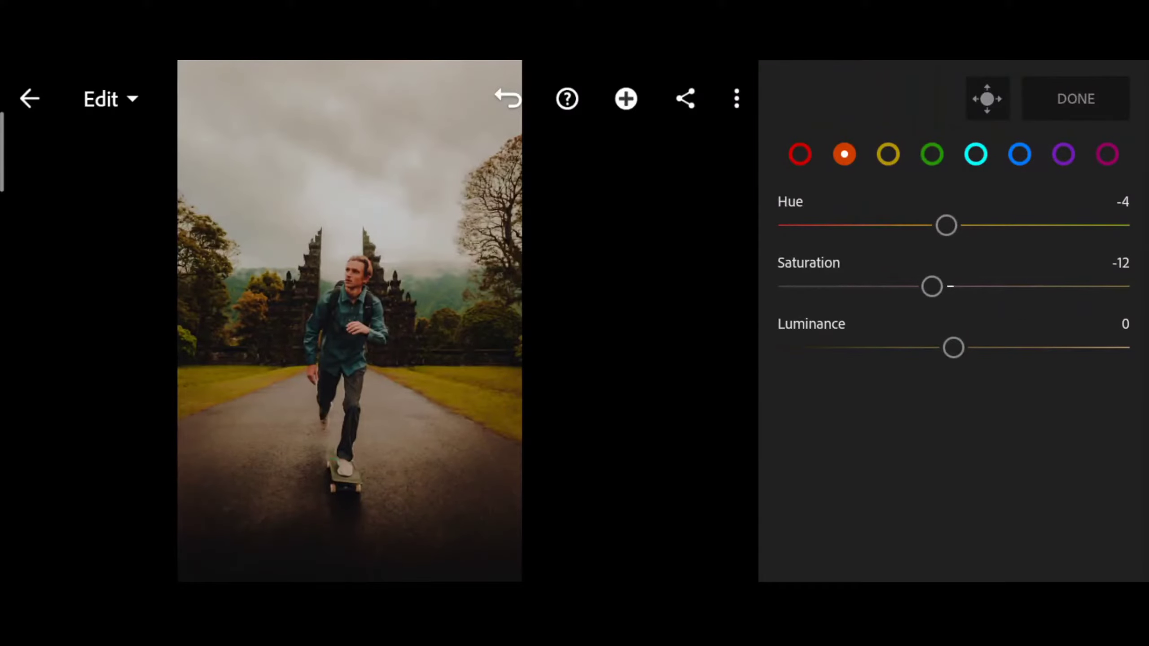
{"action": "left_click_drag", "start_coordinate": [1033, 348], "coordinate": [1052, 346]}
- Shift the yellow hue to about -84 and desaturate the yellows
{"action": "left_click", "coordinate": [887, 154]}
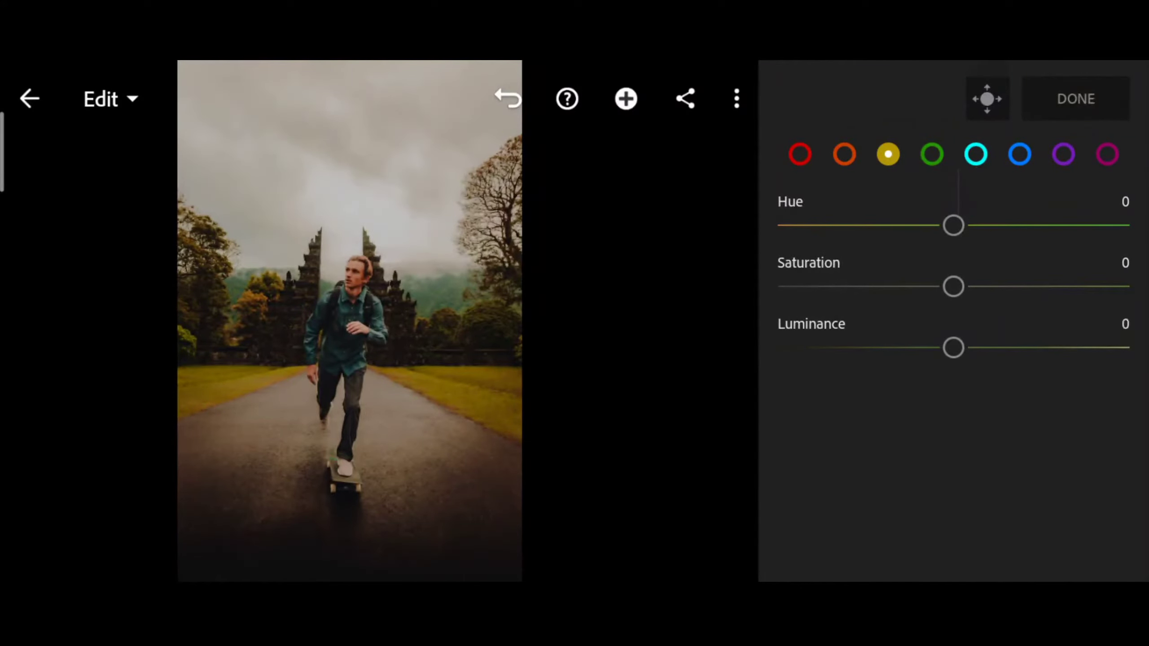
{"action": "left_click_drag", "start_coordinate": [1023, 238], "coordinate": [898, 282]}
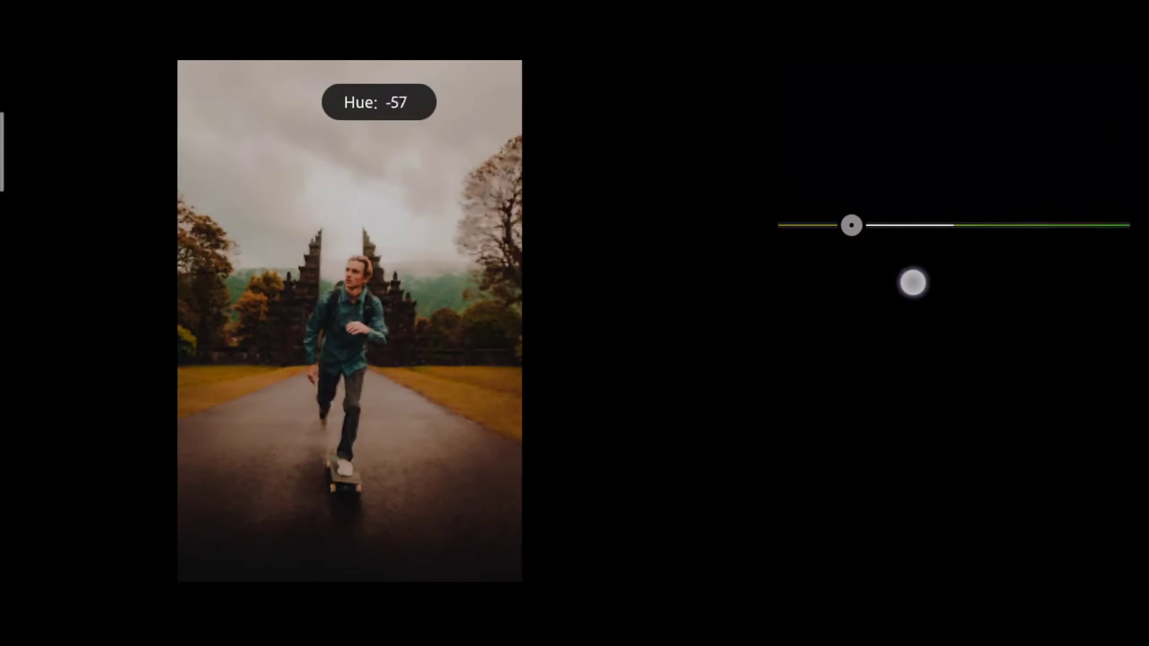
{"action": "left_click_drag", "start_coordinate": [899, 282], "coordinate": [863, 285]}
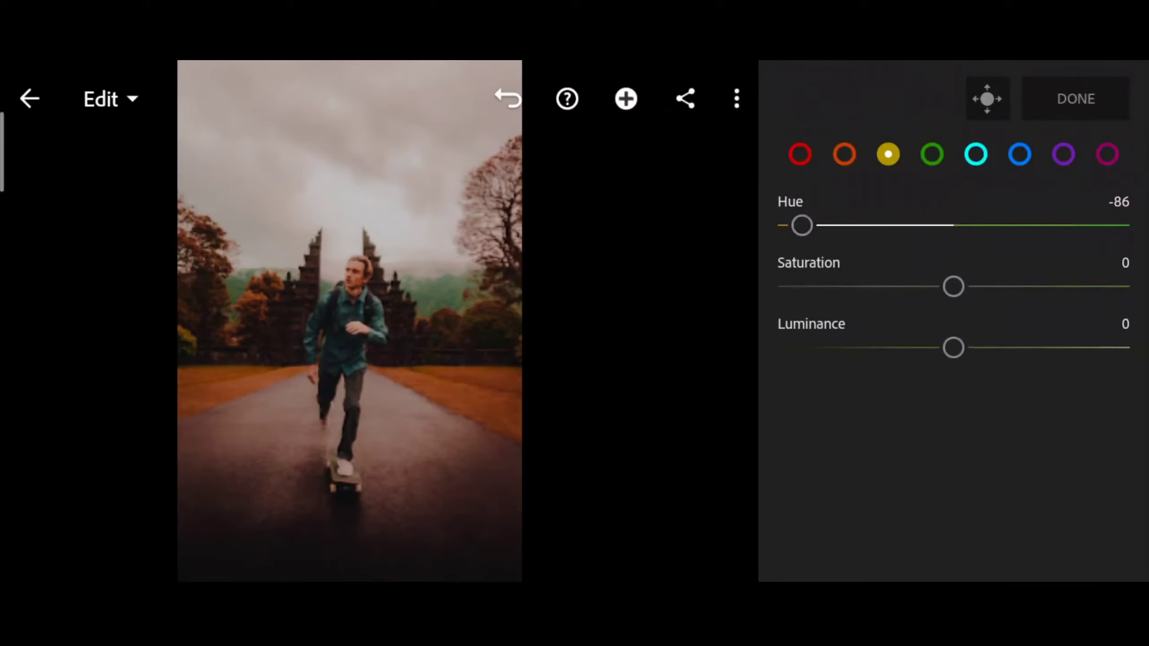
{"action": "mouse_move", "coordinate": [1013, 226]}
{"action": "left_mouse_down"}
{"action": "mouse_move", "coordinate": [1053, 226]}
{"action": "mouse_move", "coordinate": [1043, 226]}
{"action": "left_mouse_up"}
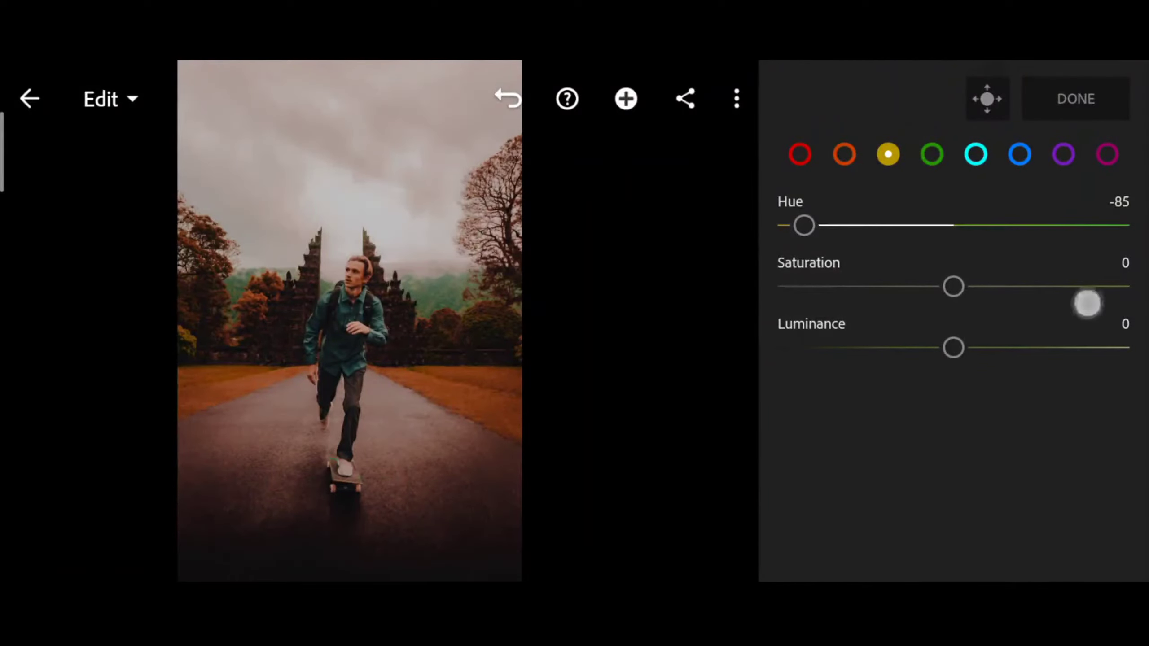
{"action": "left_click_drag", "start_coordinate": [1087, 303], "coordinate": [989, 303]}
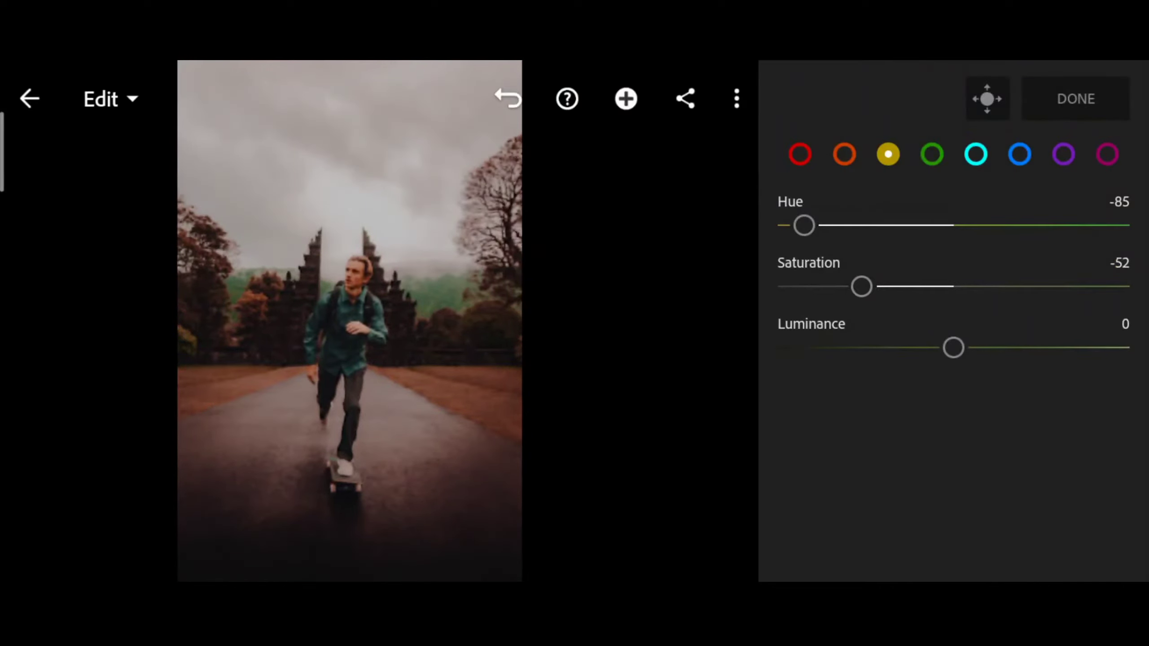
- Set greens to hue -40, saturation -87, and aquas to hue 100, saturation -100, luminance -49
{"action": "left_click", "coordinate": [931, 154]}
{"action": "left_click_drag", "start_coordinate": [1044, 226], "coordinate": [993, 231]}
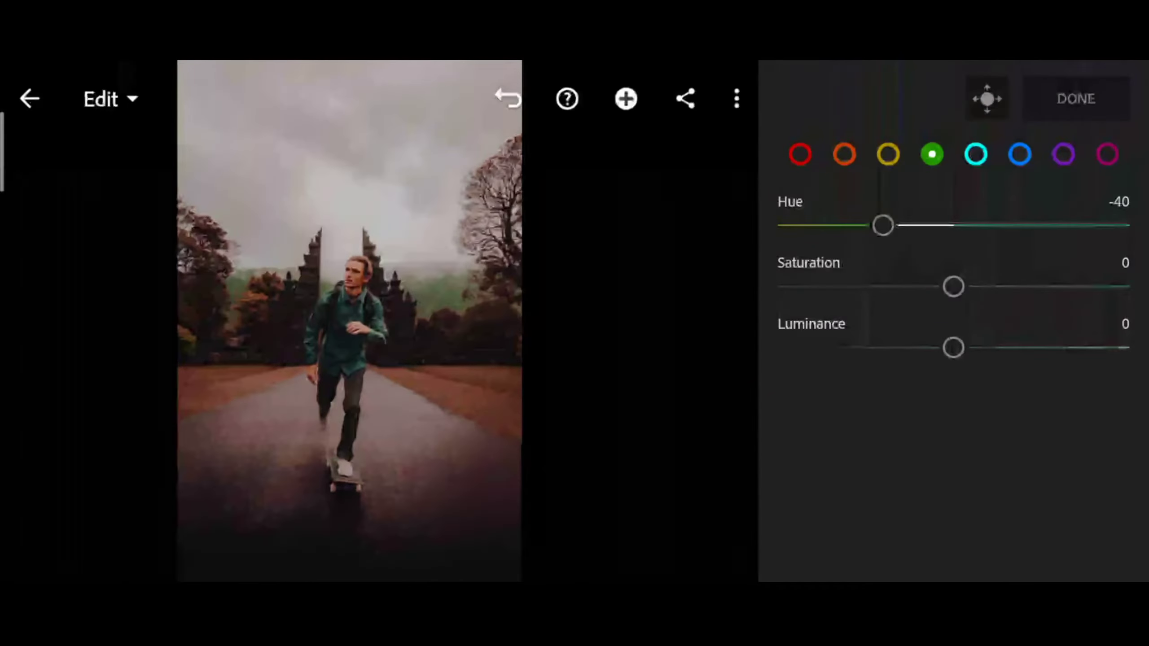
{"action": "left_click_drag", "start_coordinate": [968, 320], "coordinate": [915, 321]}
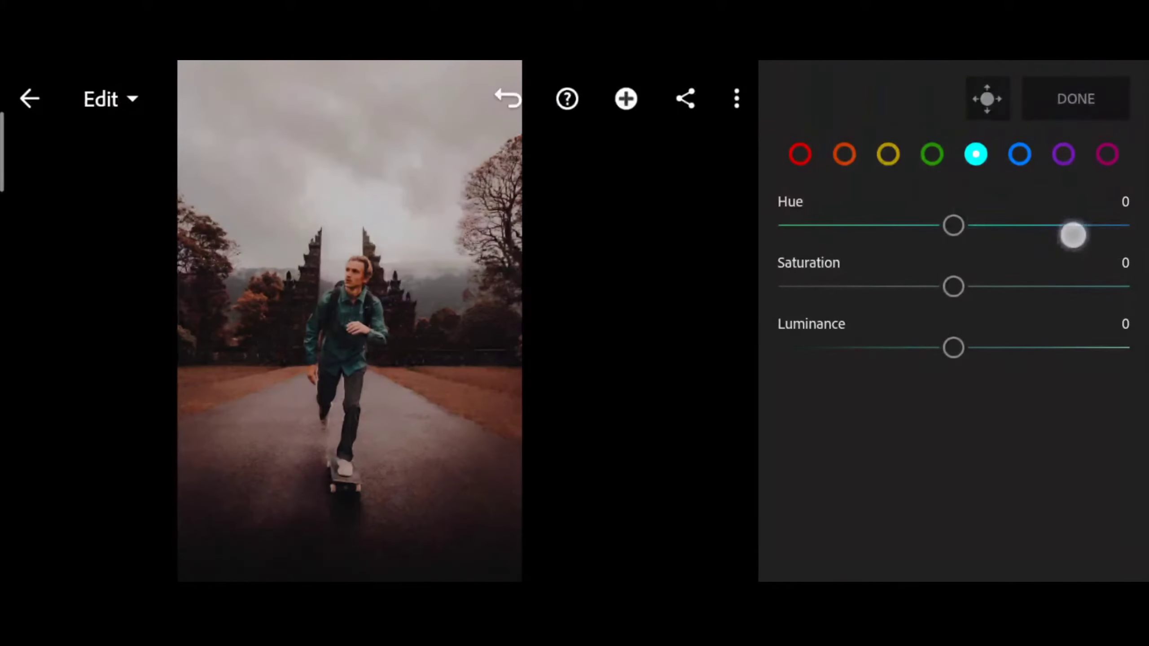
{"action": "mouse_move", "coordinate": [1073, 235]}
{"action": "left_mouse_down"}
{"action": "mouse_move", "coordinate": [1036, 224]}
{"action": "mouse_move", "coordinate": [1128, 225]}
{"action": "left_mouse_up"}
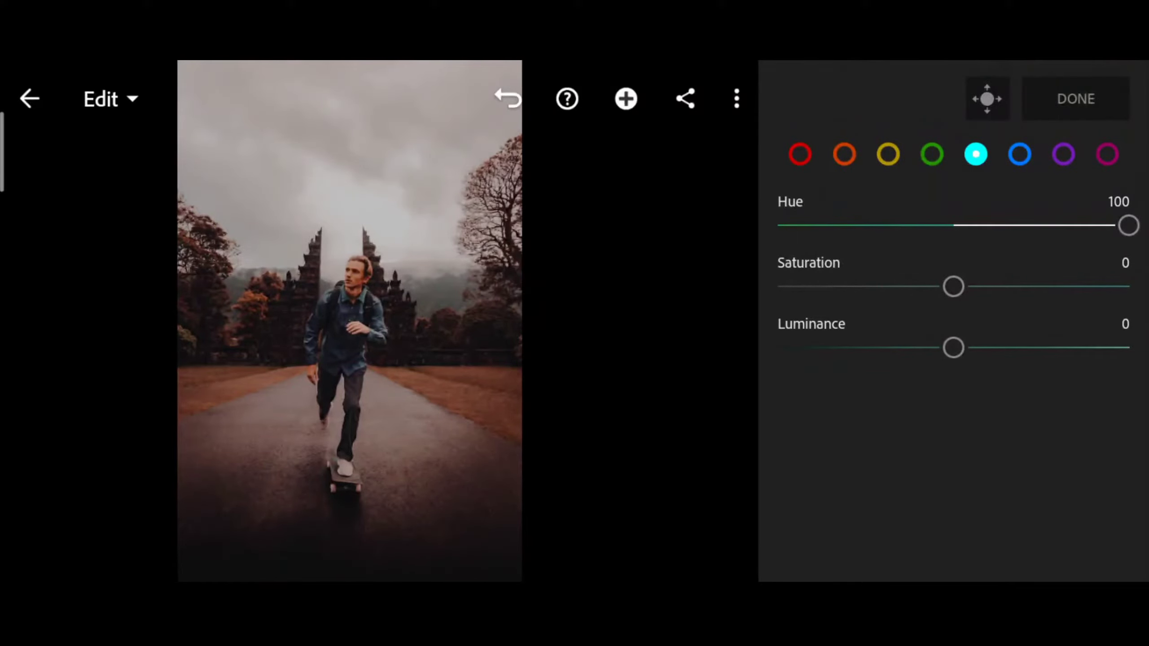
{"action": "left_click_drag", "start_coordinate": [953, 285], "coordinate": [777, 286]}
{"action": "mouse_move", "coordinate": [1065, 348]}
{"action": "left_mouse_down"}
{"action": "mouse_move", "coordinate": [982, 348]}
{"action": "mouse_move", "coordinate": [1030, 346]}
{"action": "left_mouse_up"}
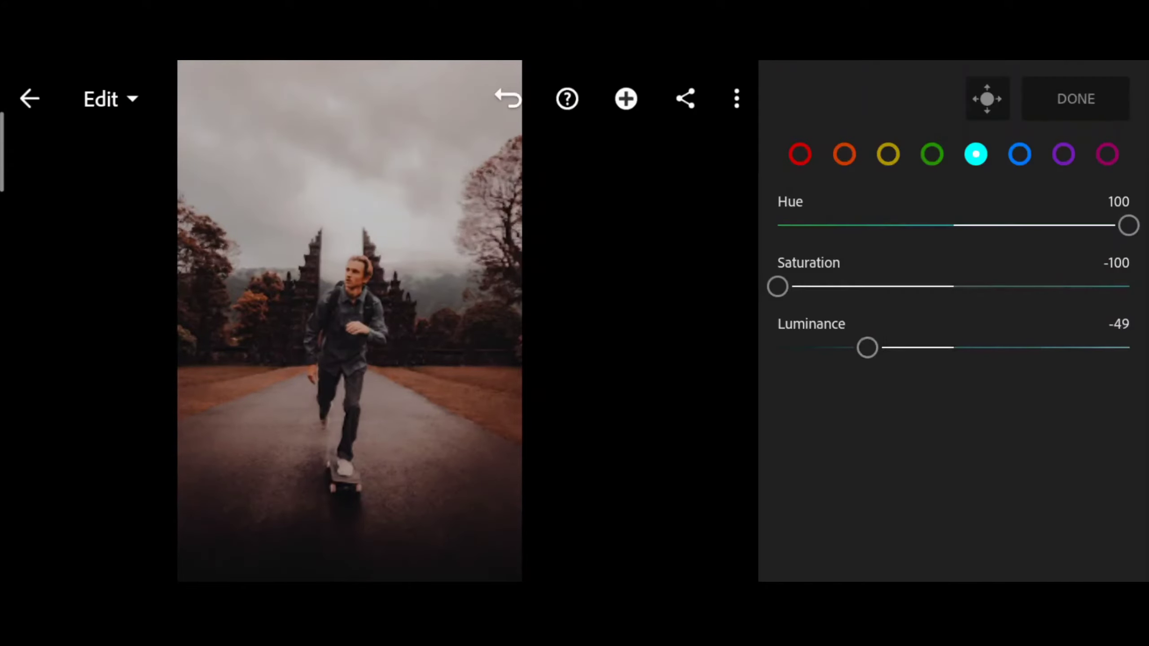
- Set blues to hue -53, saturation -94, luminance -60, and purples to saturation -100
{"action": "left_click", "coordinate": [1019, 154]}
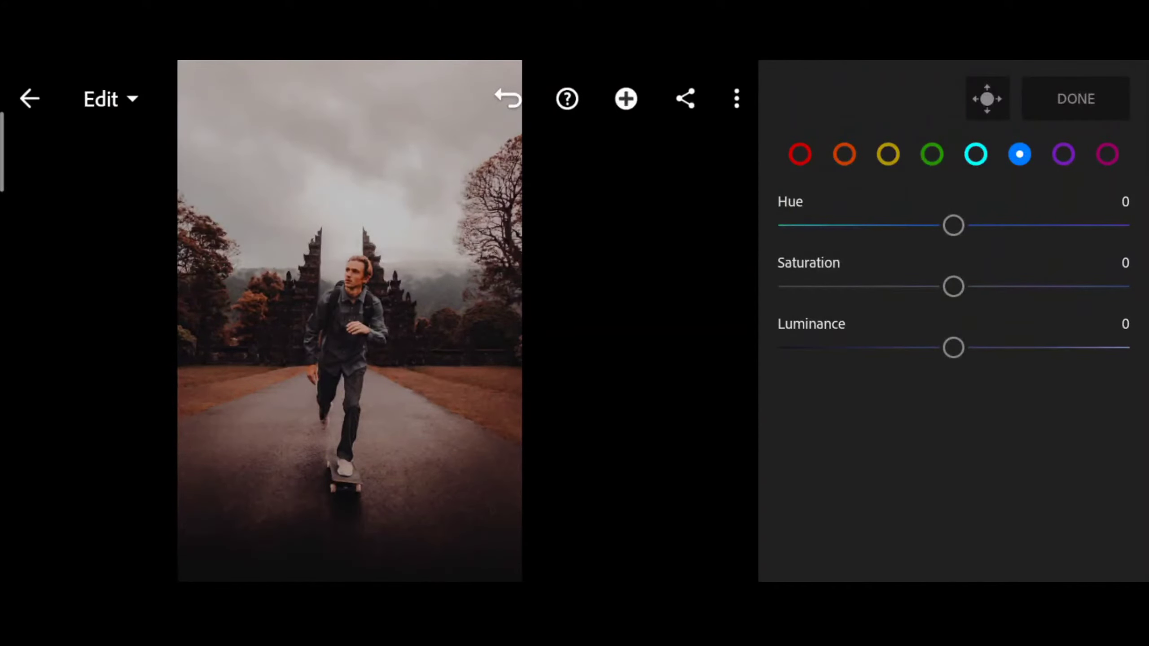
{"action": "left_click_drag", "start_coordinate": [1085, 244], "coordinate": [990, 244]}
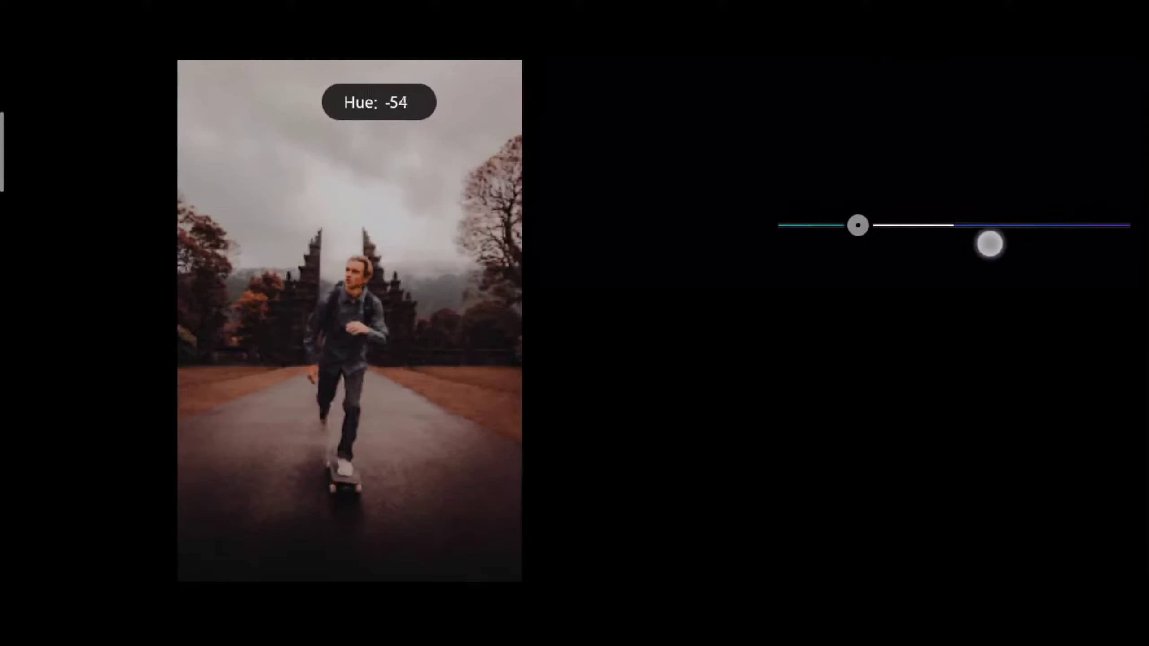
{"action": "left_click_drag", "start_coordinate": [993, 242], "coordinate": [1053, 232]}
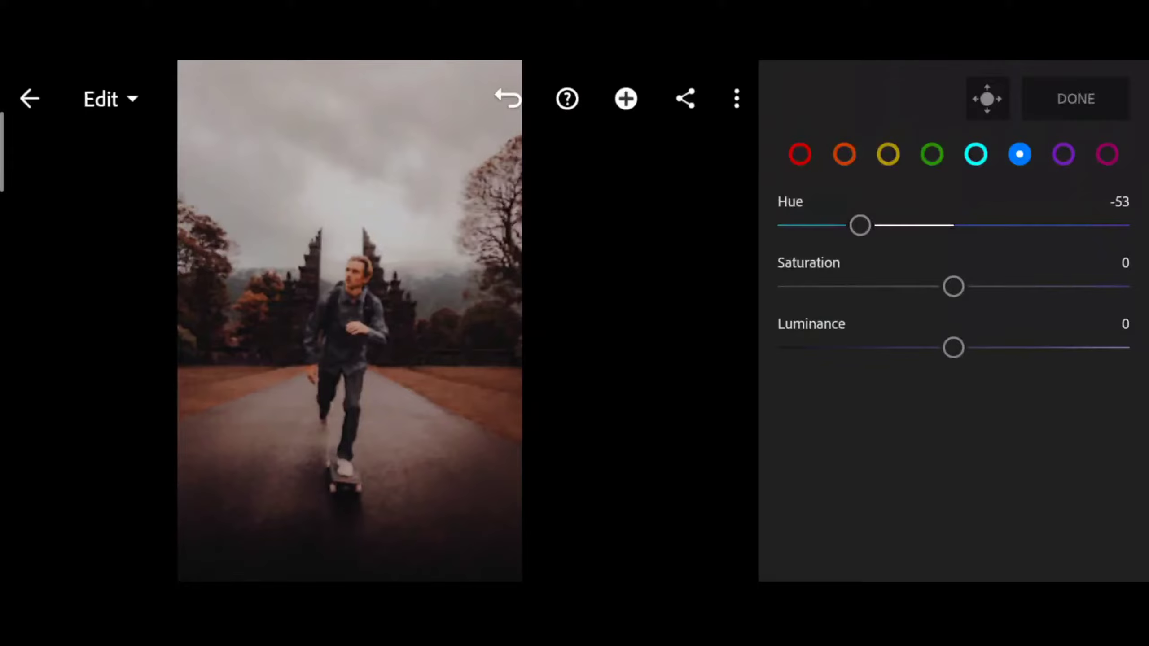
{"action": "left_click_drag", "start_coordinate": [1087, 287], "coordinate": [903, 323]}
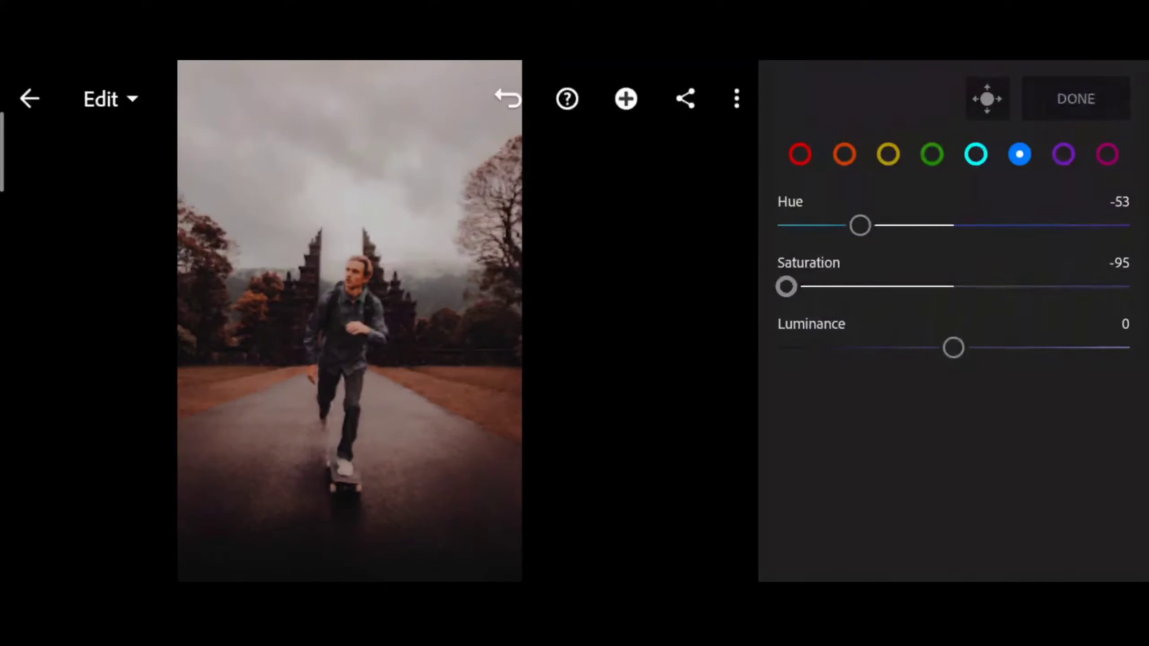
{"action": "left_click_drag", "start_coordinate": [1040, 295], "coordinate": [1048, 295]}
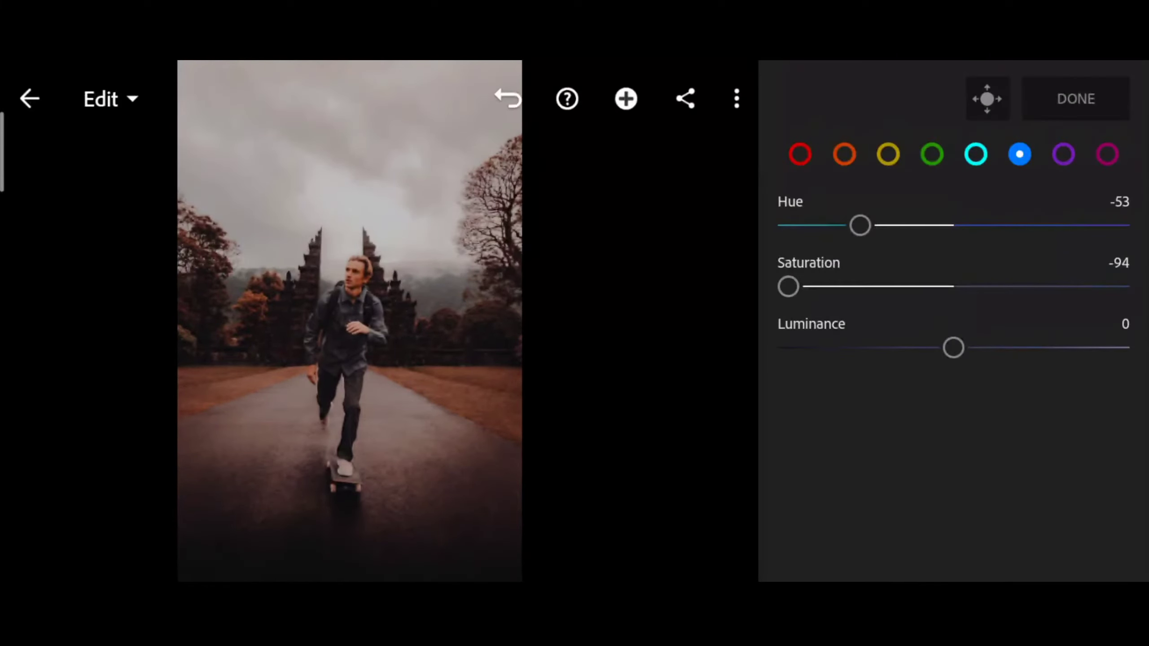
{"action": "left_click_drag", "start_coordinate": [1069, 347], "coordinate": [962, 347]}
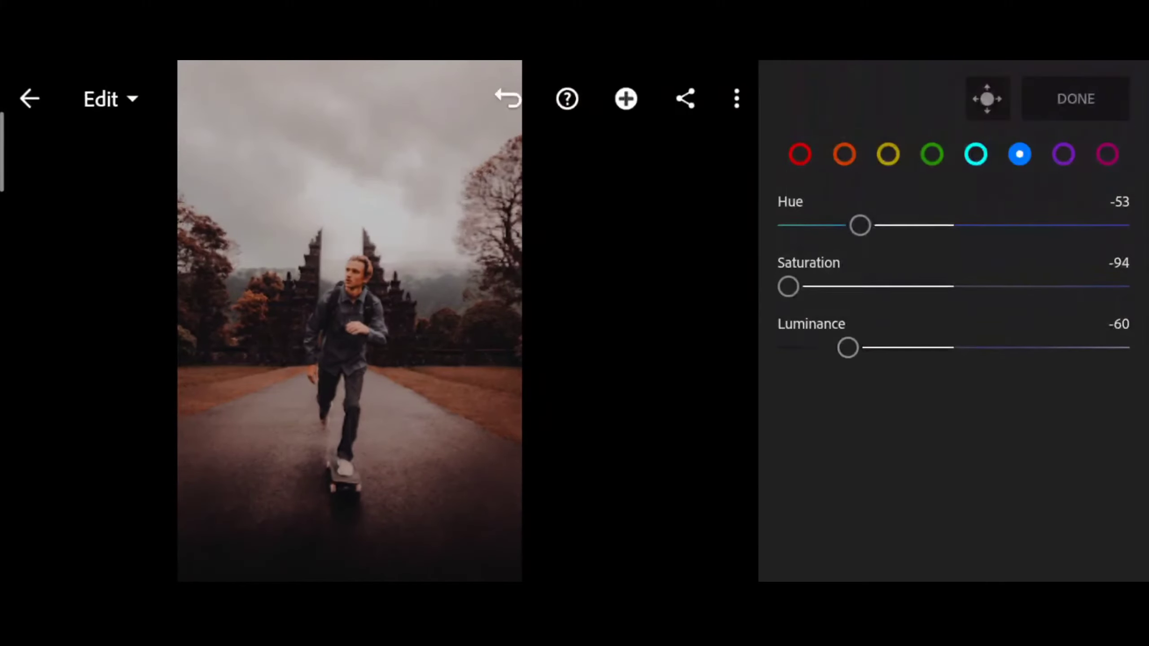
{"action": "left_click", "coordinate": [1064, 154]}
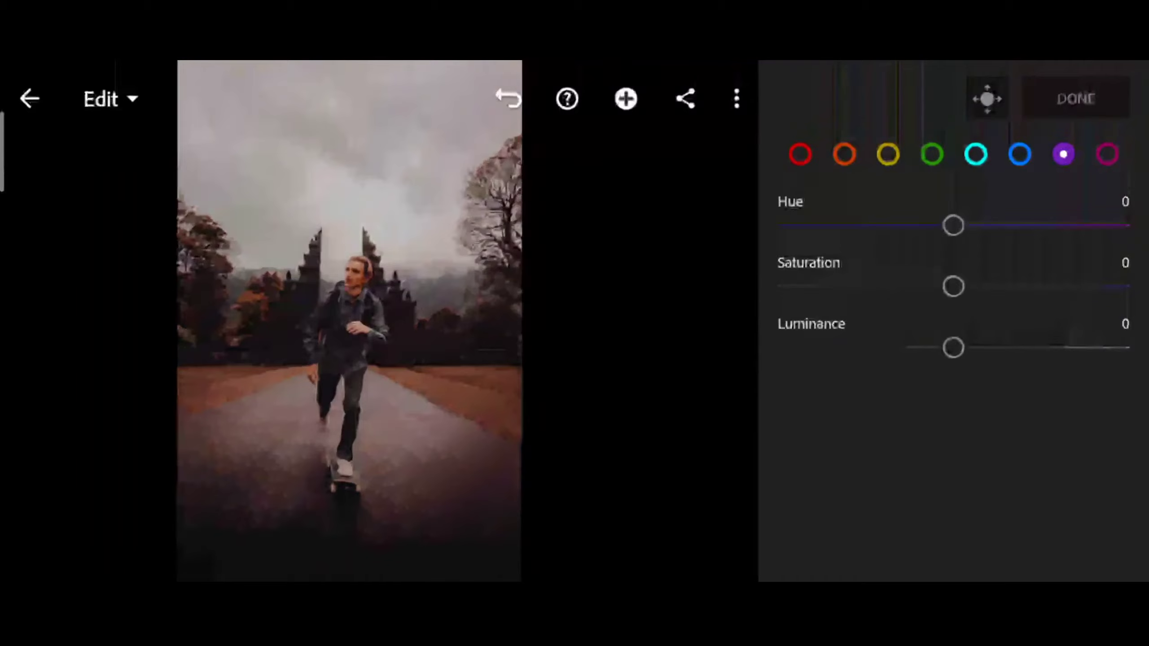
{"action": "left_click_drag", "start_coordinate": [954, 287], "coordinate": [777, 287]}
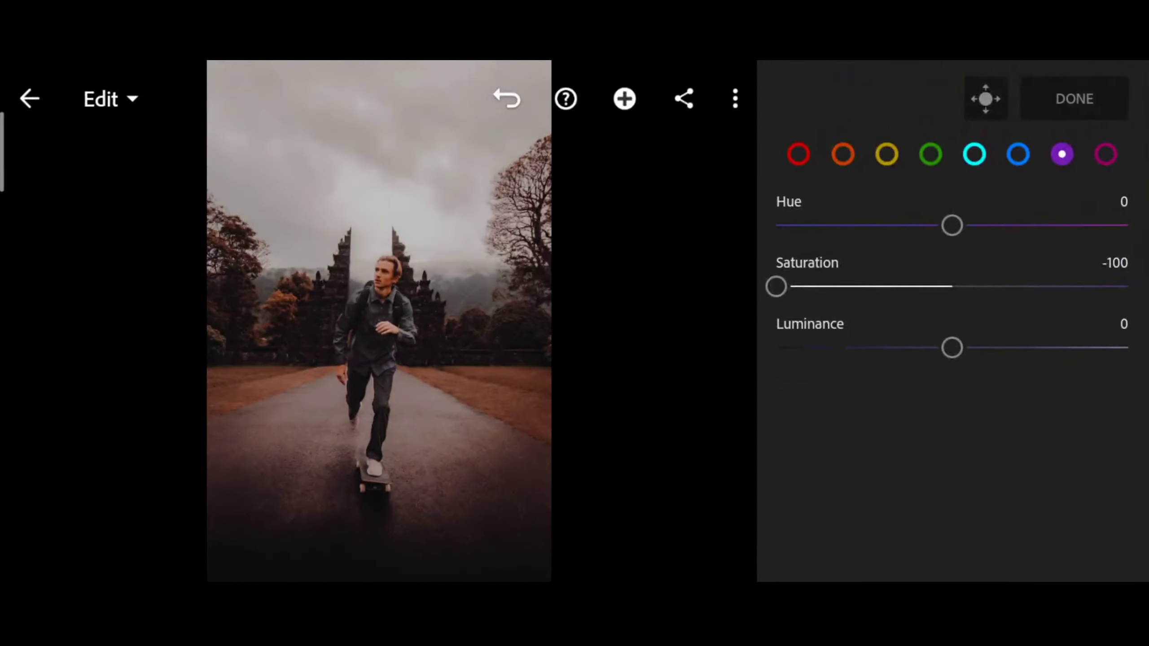
- Grade the shadows with hue 218 and saturation 8, and set blending to 100
{"action": "left_click", "coordinate": [1075, 99]}
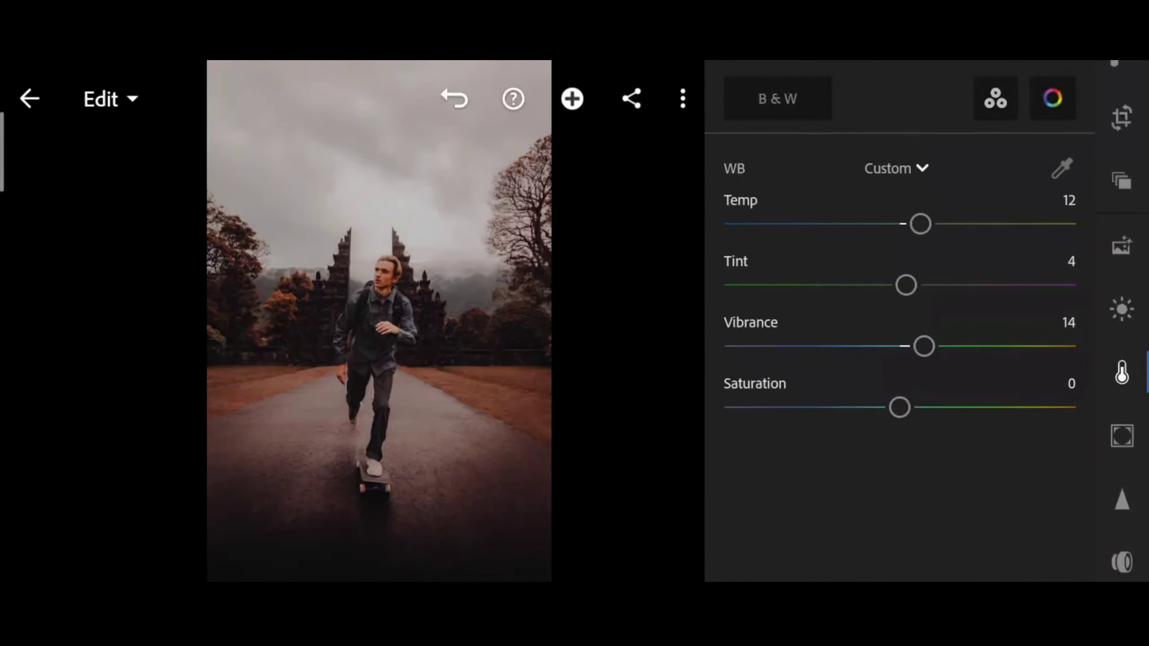
{"action": "left_click", "coordinate": [995, 98]}
{"action": "scroll", "coordinate": [950, 316], "scroll_direction": "down", "scroll_amount": 5}
{"action": "left_click", "coordinate": [1122, 277]}
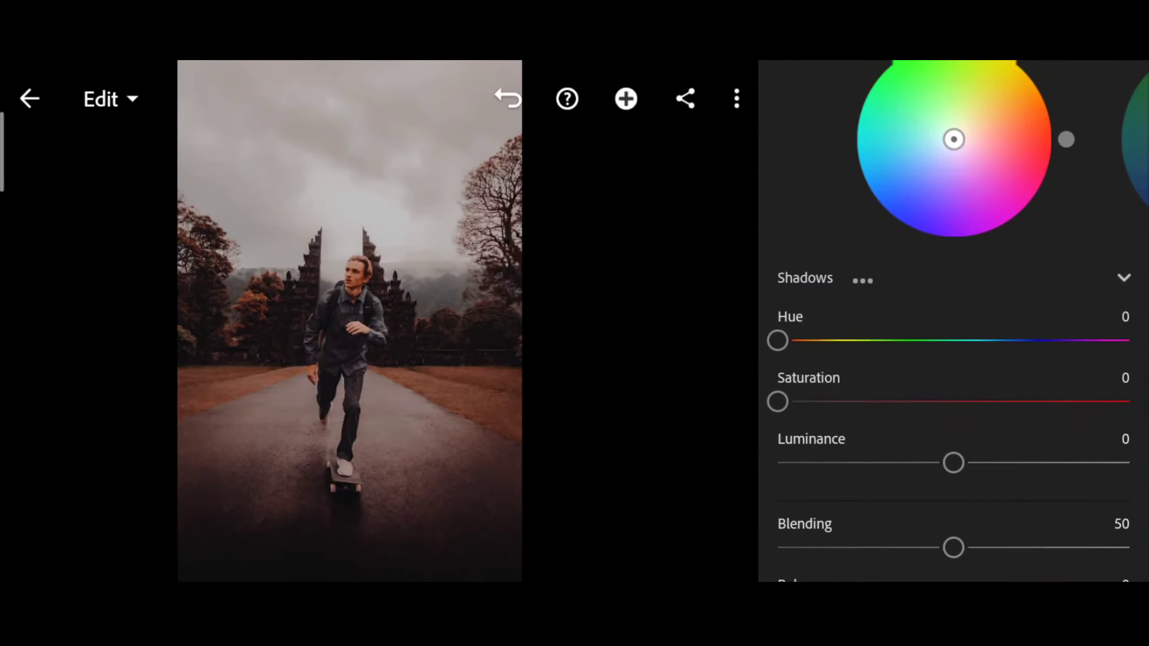
{"action": "mouse_move", "coordinate": [944, 348]}
{"action": "left_mouse_down"}
{"action": "mouse_move", "coordinate": [1110, 359]}
{"action": "mouse_move", "coordinate": [1076, 356]}
{"action": "mouse_move", "coordinate": [1091, 347]}
{"action": "left_mouse_up"}
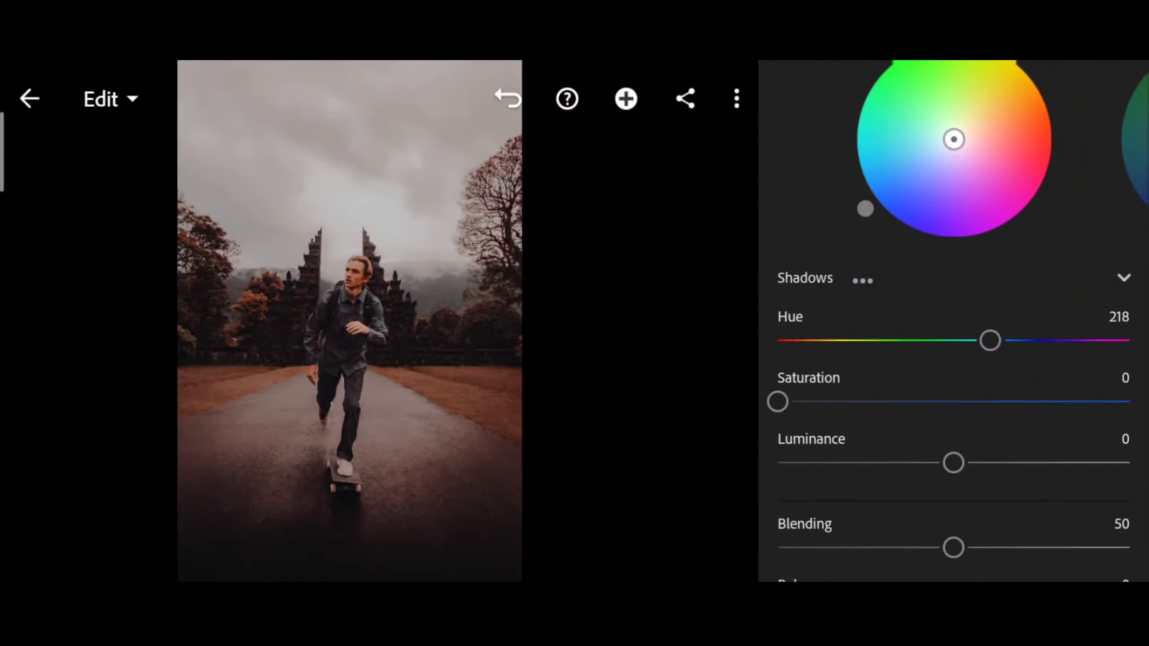
{"action": "left_click_drag", "start_coordinate": [1054, 416], "coordinate": [1083, 410]}
{"action": "scroll", "coordinate": [1072, 392], "scroll_direction": "down", "scroll_amount": 3}
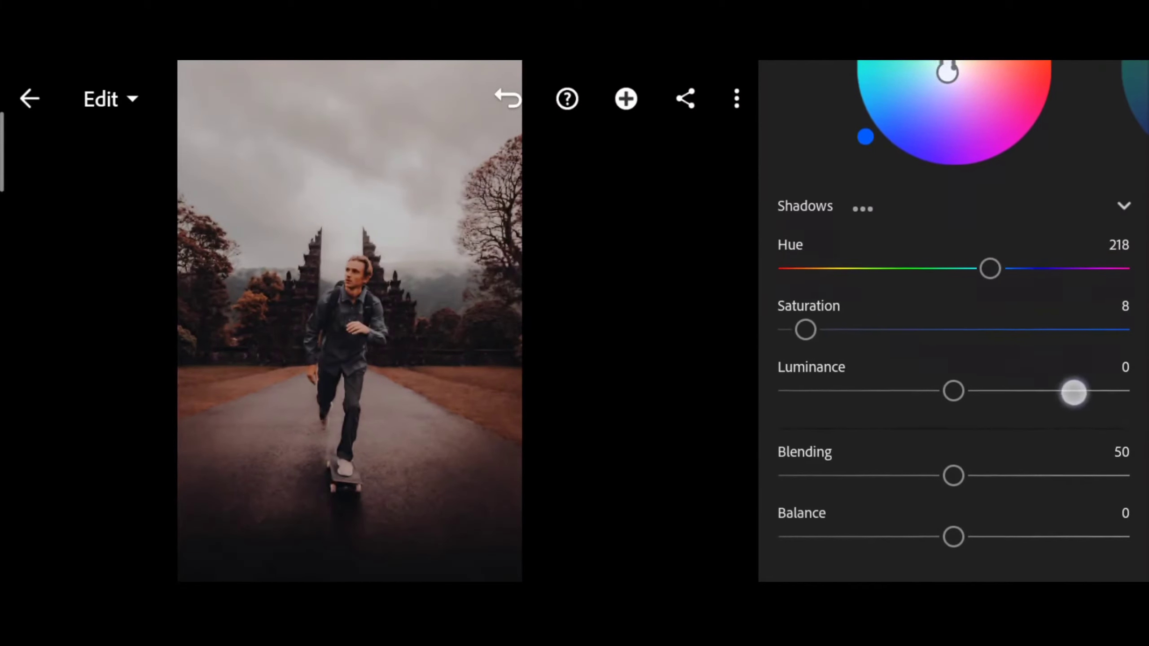
{"action": "left_click_drag", "start_coordinate": [953, 471], "coordinate": [1128, 464]}
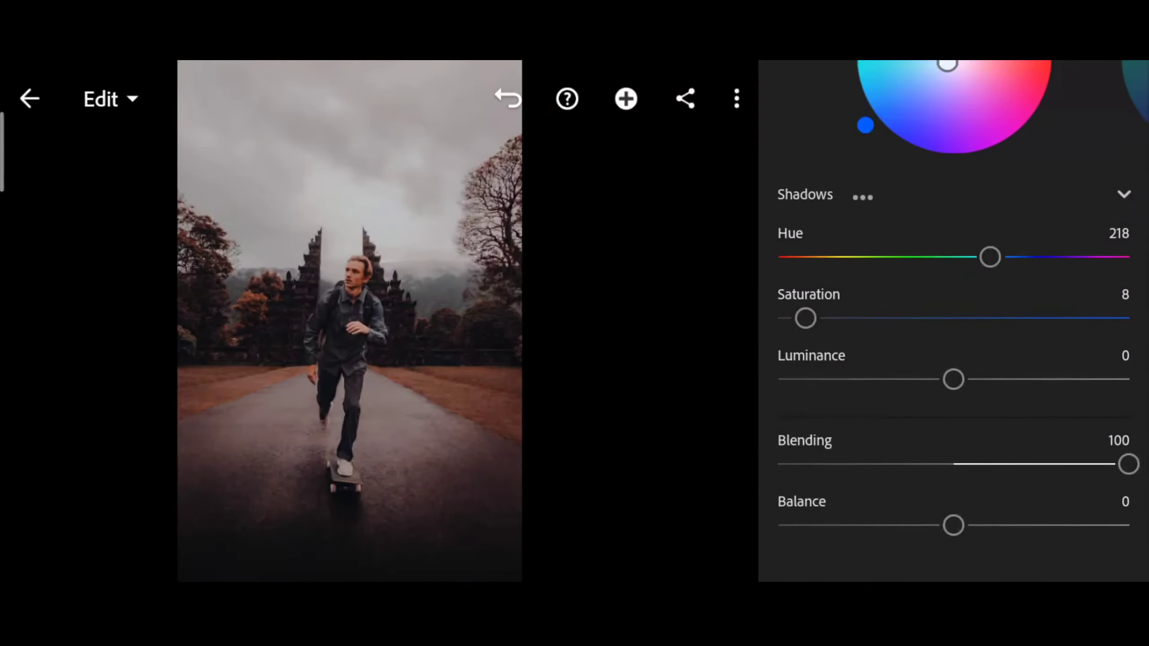
- Add texture 20 and a -16 vignette with midpoint 57 and feather 72
{"action": "scroll", "coordinate": [951, 317], "scroll_direction": "up", "scroll_amount": 5}
{"action": "left_click", "coordinate": [1075, 98]}
{"action": "left_click", "coordinate": [1122, 436]}
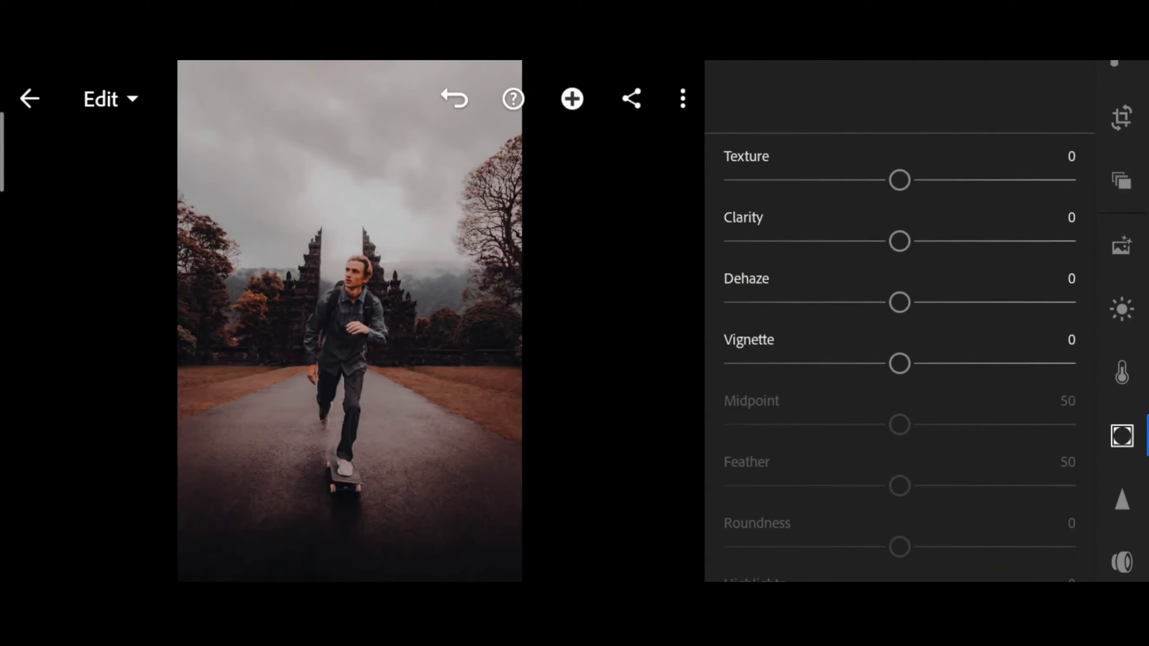
{"action": "left_click_drag", "start_coordinate": [999, 194], "coordinate": [1017, 194]}
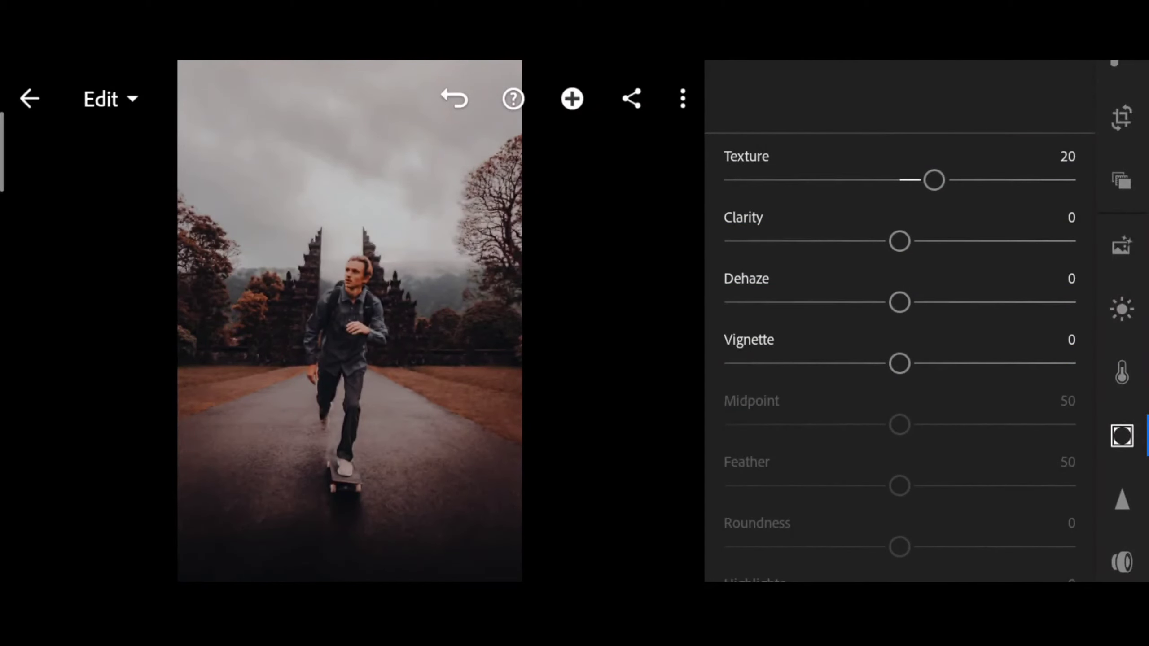
{"action": "mouse_move", "coordinate": [1024, 371]}
{"action": "left_mouse_down"}
{"action": "mouse_move", "coordinate": [984, 371]}
{"action": "mouse_move", "coordinate": [1024, 375]}
{"action": "mouse_move", "coordinate": [1008, 379]}
{"action": "left_mouse_up"}
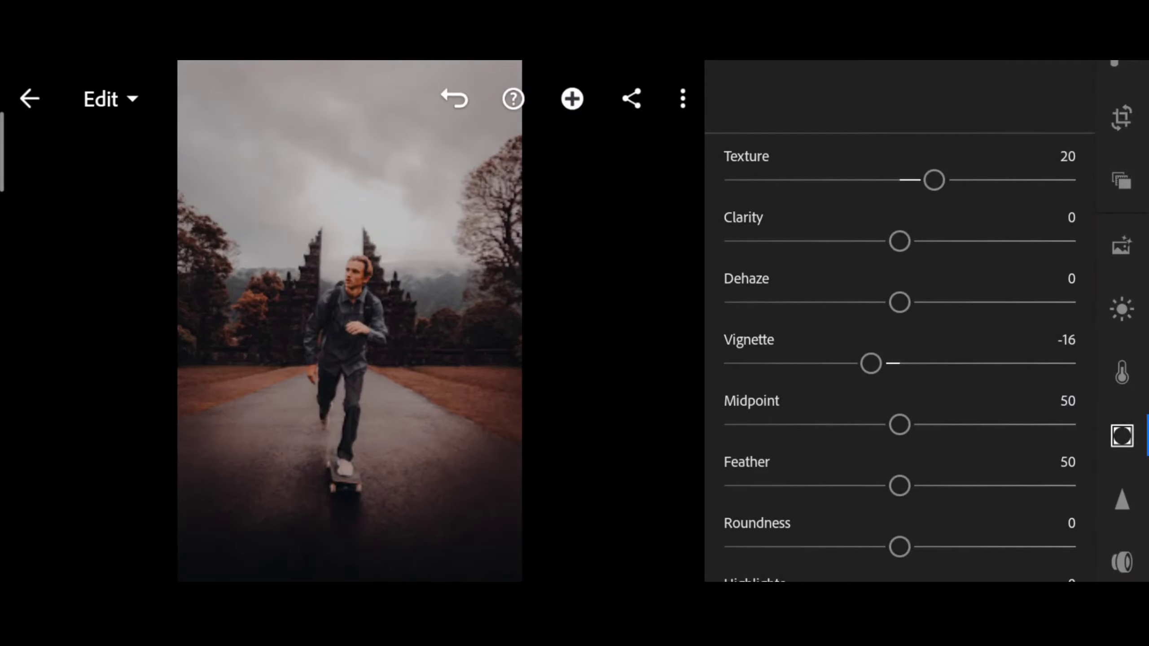
{"action": "left_click_drag", "start_coordinate": [1018, 475], "coordinate": [1018, 380]}
{"action": "left_click_drag", "start_coordinate": [988, 342], "coordinate": [1005, 345]}
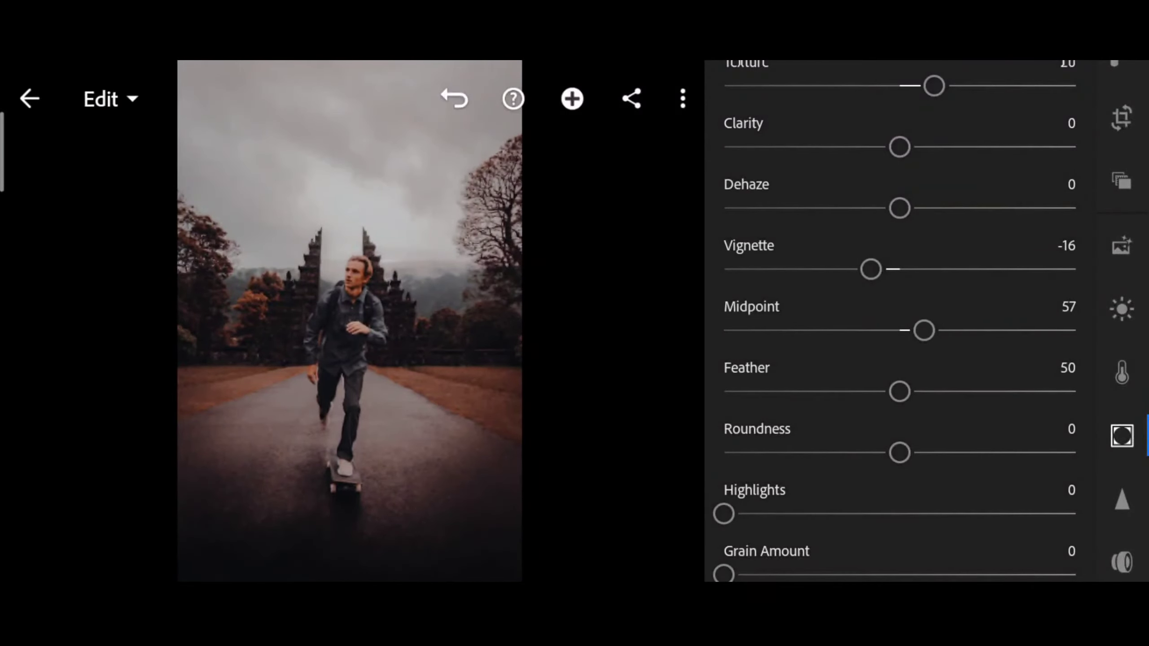
{"action": "mouse_move", "coordinate": [984, 402]}
{"action": "left_mouse_down"}
{"action": "mouse_move", "coordinate": [1059, 403]}
{"action": "mouse_move", "coordinate": [1041, 406]}
{"action": "left_mouse_up"}
{"action": "left_click_drag", "start_coordinate": [1039, 348], "coordinate": [1038, 426]}
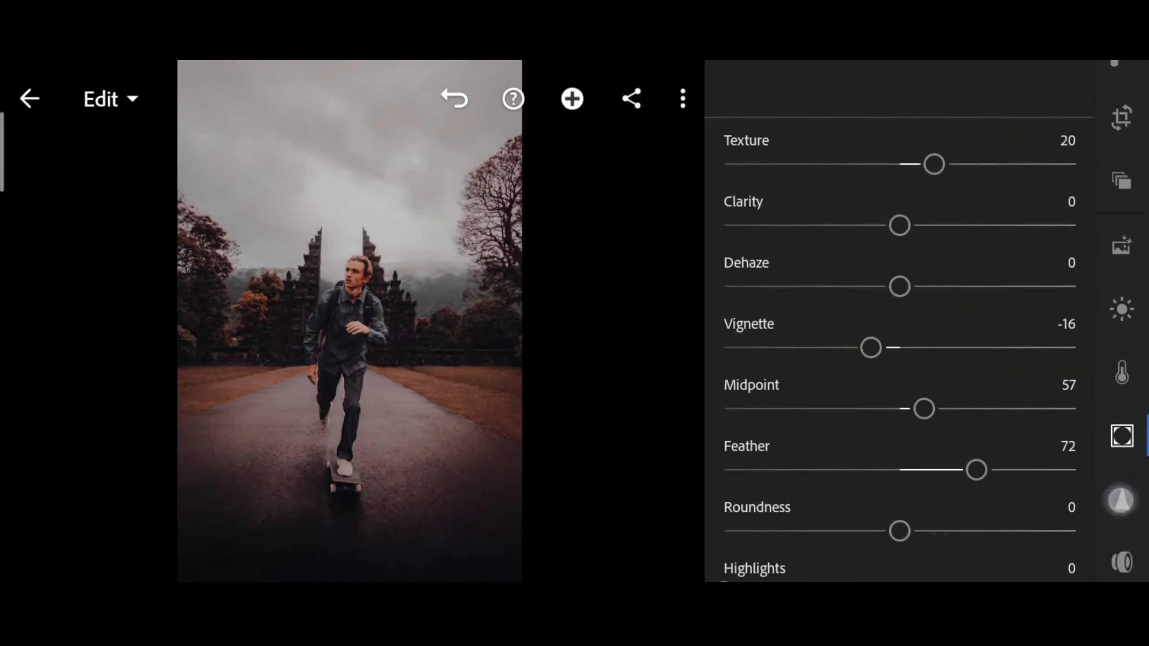
- Apply sharpening 13, noise reduction 15 and colour noise reduction 16, then close the panel
{"action": "left_click", "coordinate": [1122, 500]}
{"action": "mouse_move", "coordinate": [993, 113]}
{"action": "left_mouse_down"}
{"action": "mouse_move", "coordinate": [1004, 130]}
{"action": "mouse_move", "coordinate": [989, 140]}
{"action": "left_mouse_up"}
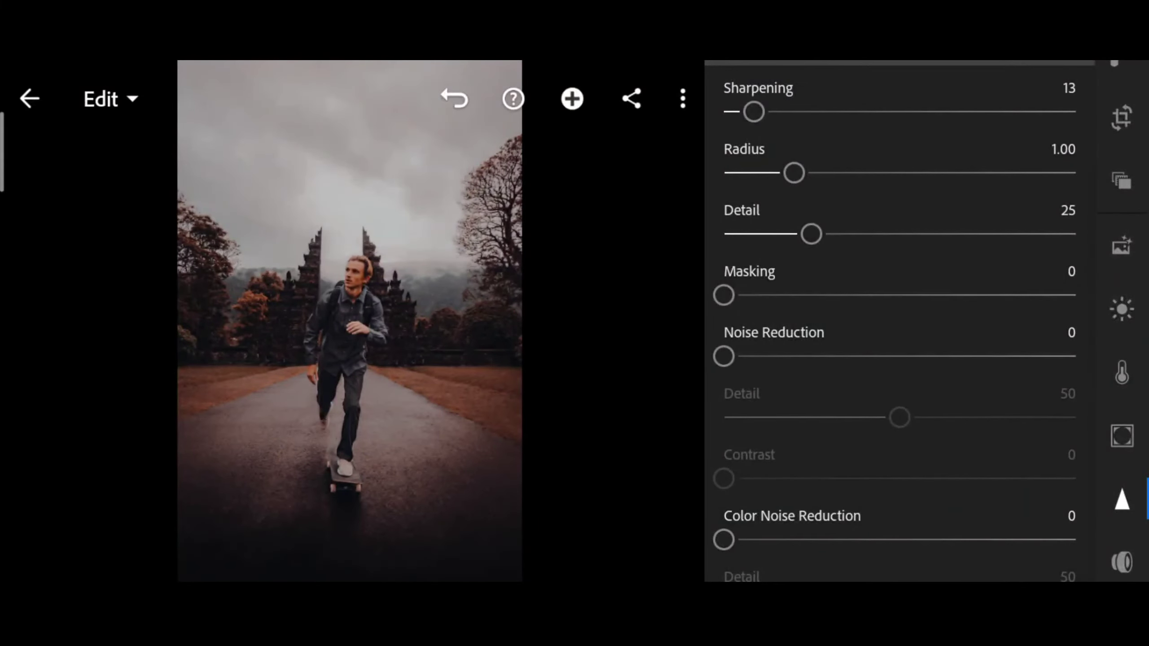
{"action": "left_click_drag", "start_coordinate": [950, 357], "coordinate": [986, 356]}
{"action": "left_click_drag", "start_coordinate": [989, 478], "coordinate": [990, 339]}
{"action": "left_click_drag", "start_coordinate": [950, 400], "coordinate": [970, 400]}
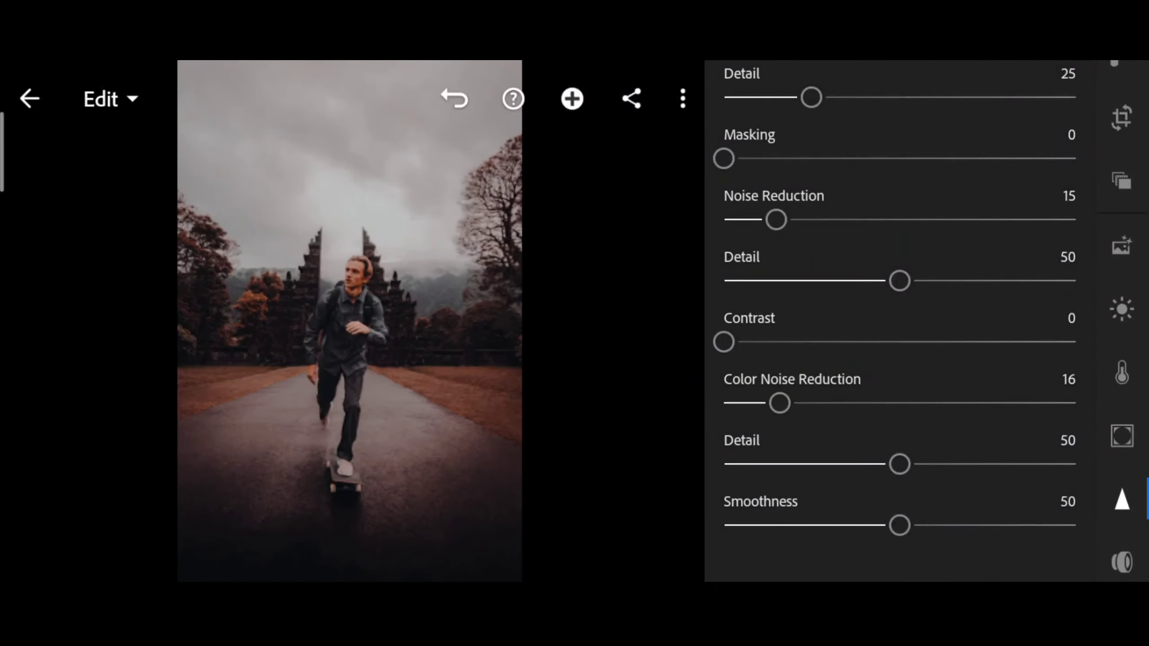
{"action": "left_click", "coordinate": [1122, 500]}
{"action": "left_click", "coordinate": [985, 380]}
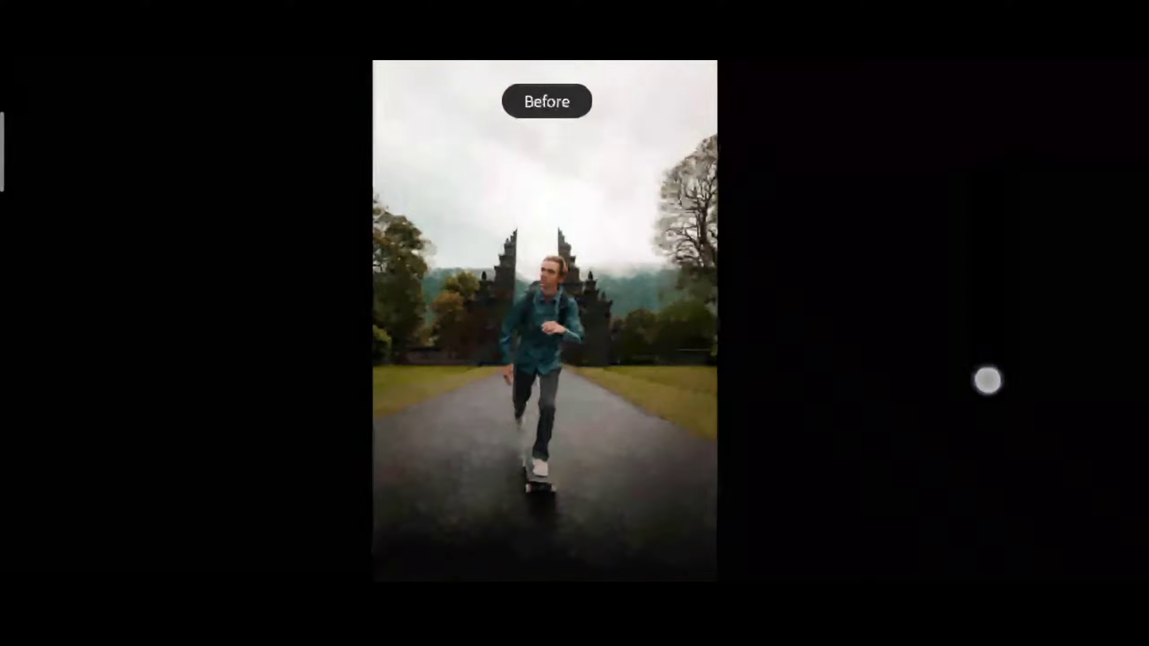